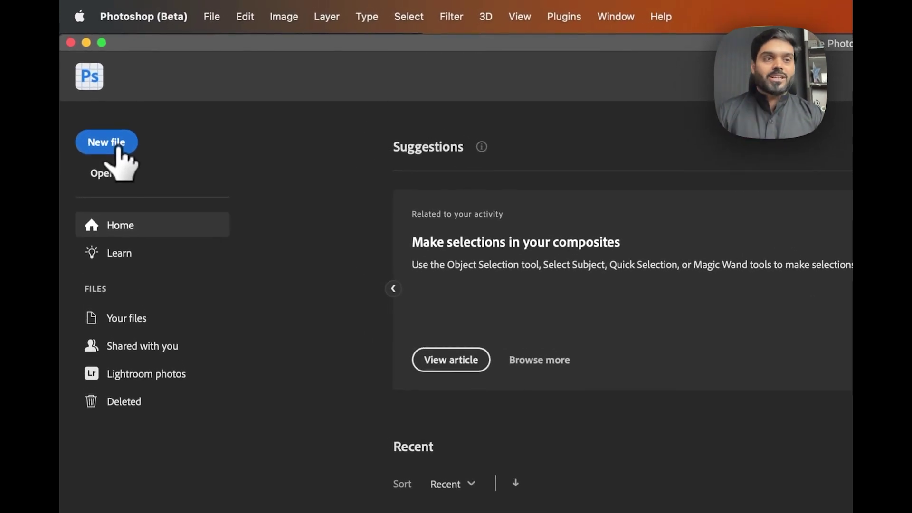
Create a new blank document with the default settings
click(119, 148)
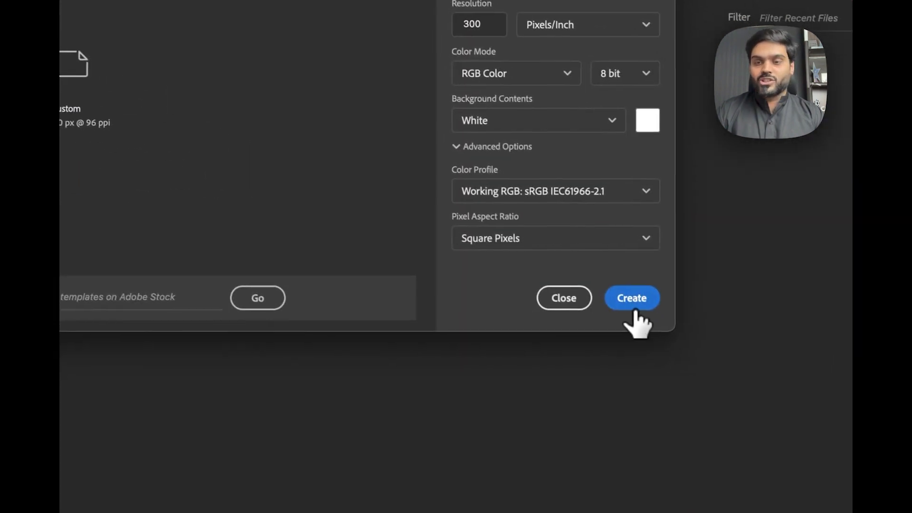
click(673, 322)
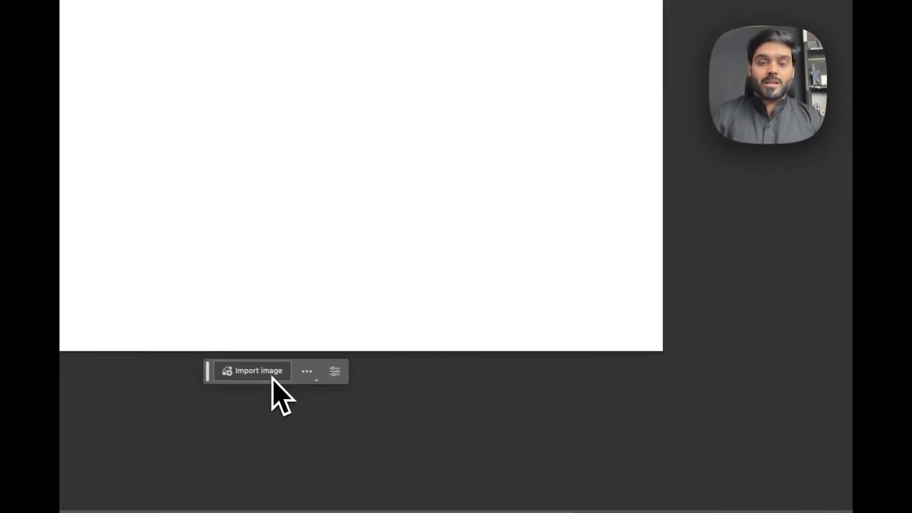
click(363, 422)
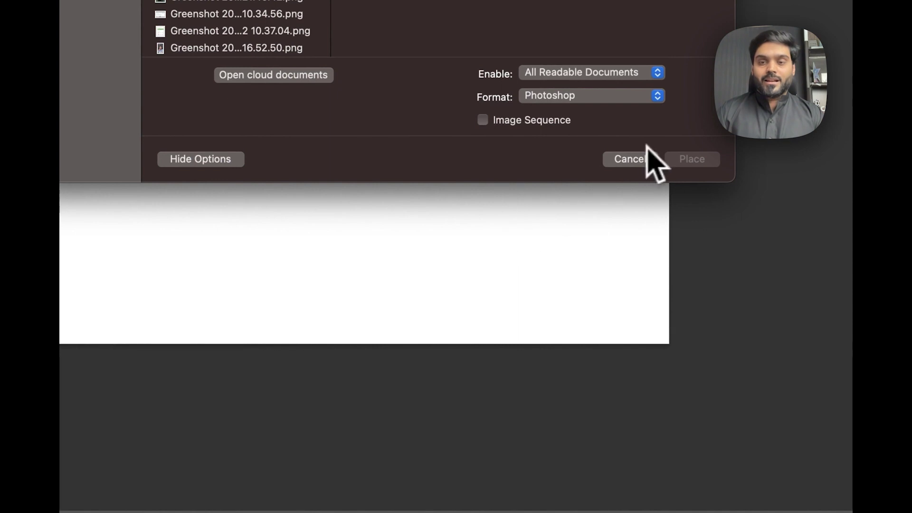
click(646, 157)
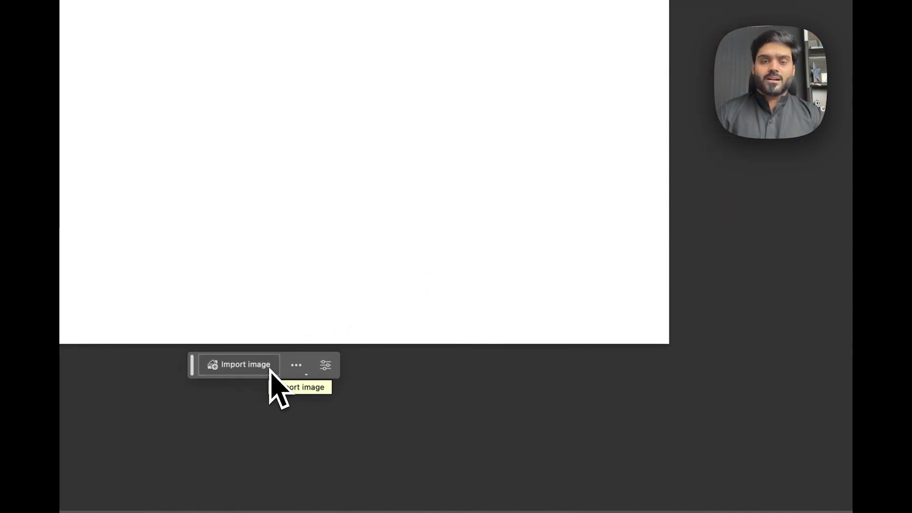
Place pexels-zukiman-mohamad-21787.jpg from Downloads as a layer on the canvas
click(269, 371)
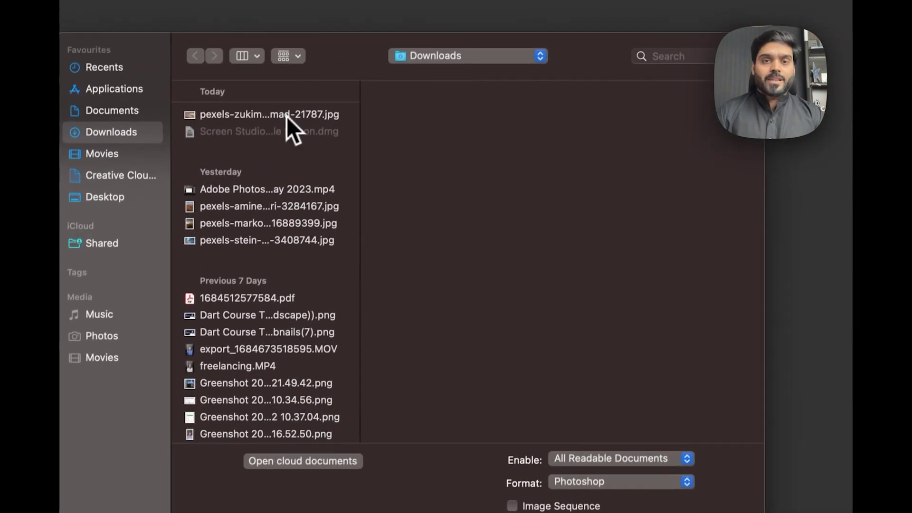
click(286, 119)
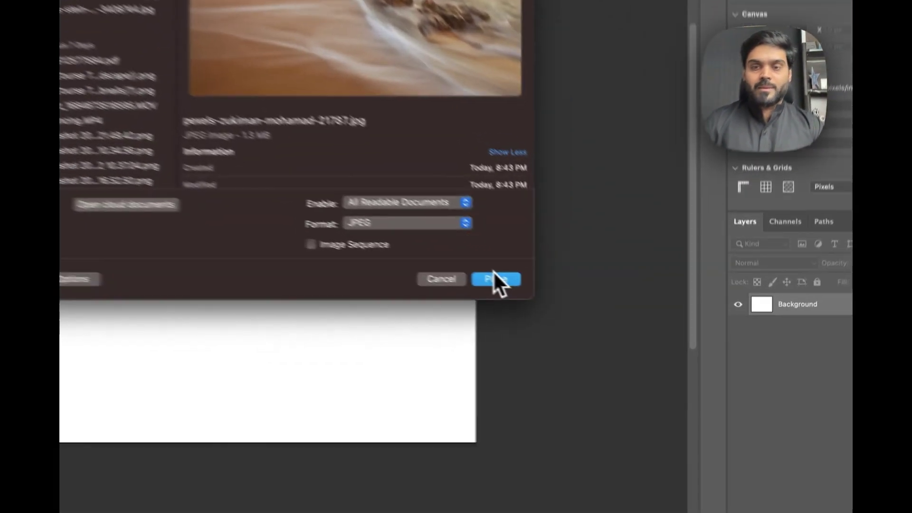
click(493, 272)
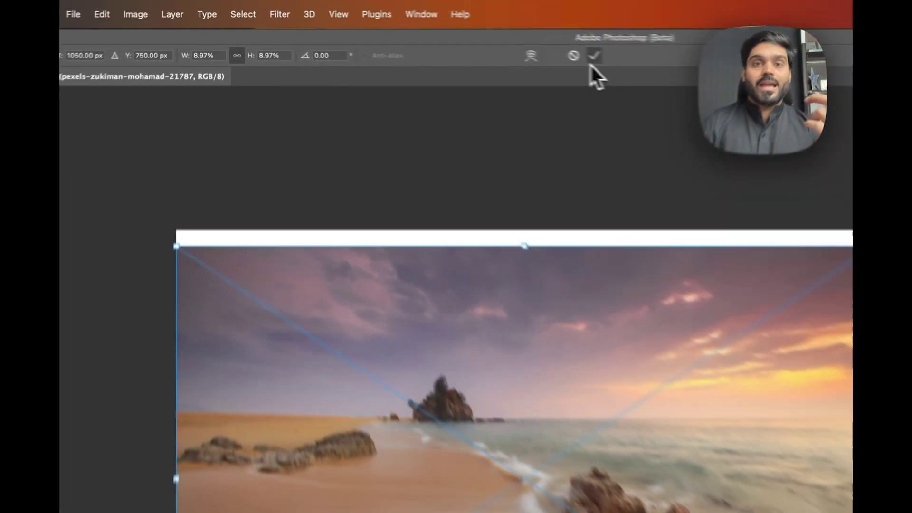
click(438, 32)
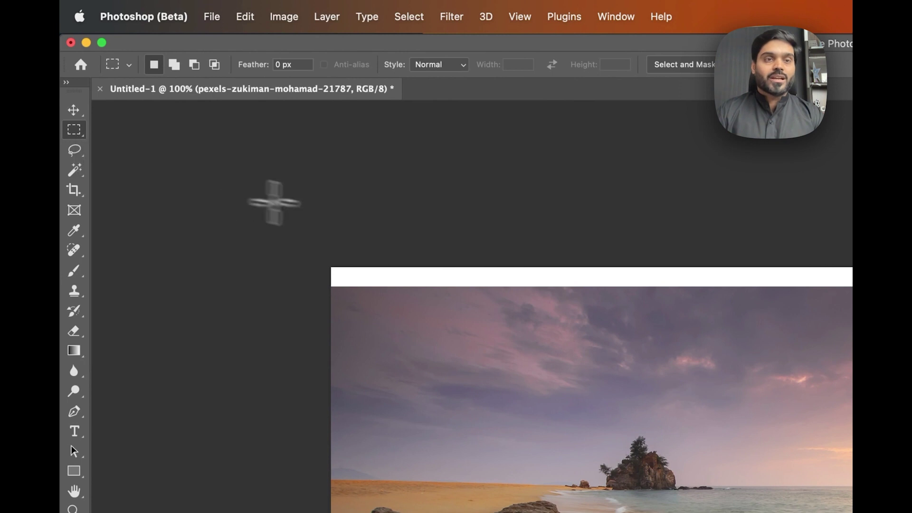
Select the full-width, 150 px top white strip and Generative Fill it with no prompt
mouse_move(307, 238)
mouse_down()
mouse_move(637, 240)
mouse_move(651, 262)
mouse_up()
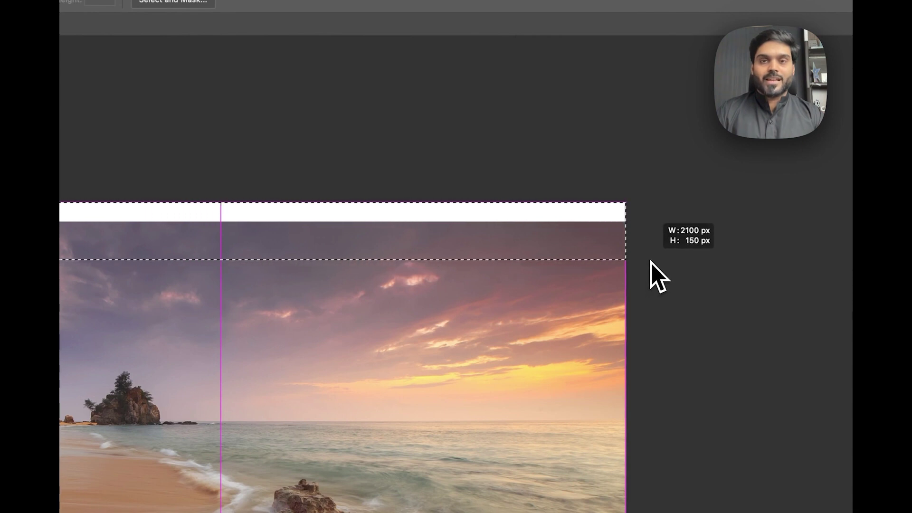
drag(650, 261, 650, 261)
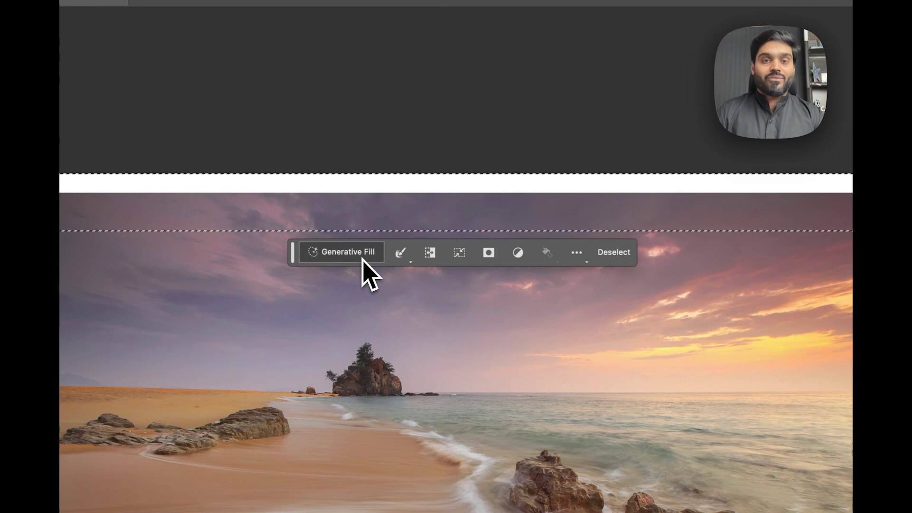
click(362, 258)
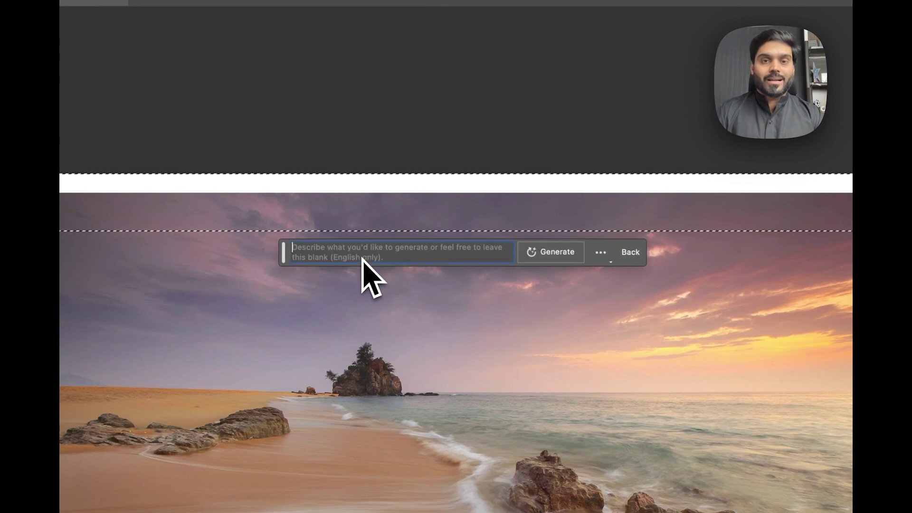
click(552, 254)
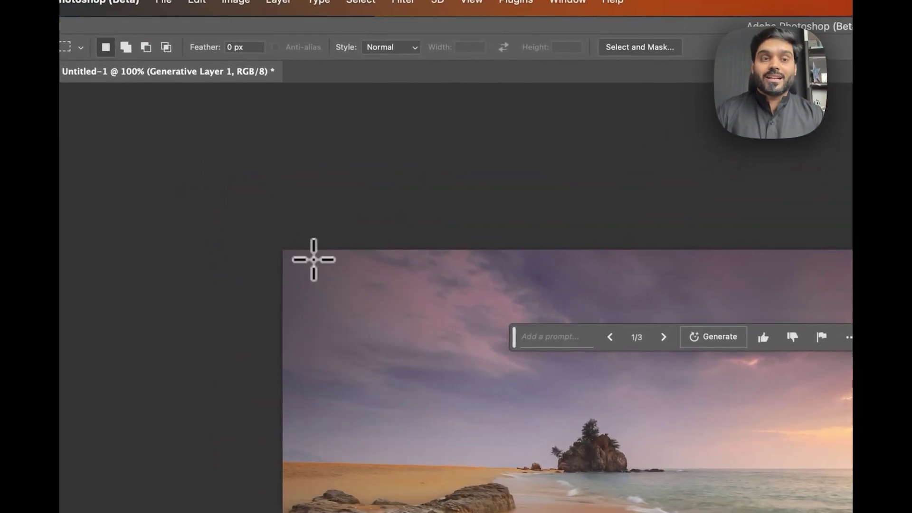
Select the 2100 x 120 px bottom white strip and Generative Fill it with no prompt
click(268, 242)
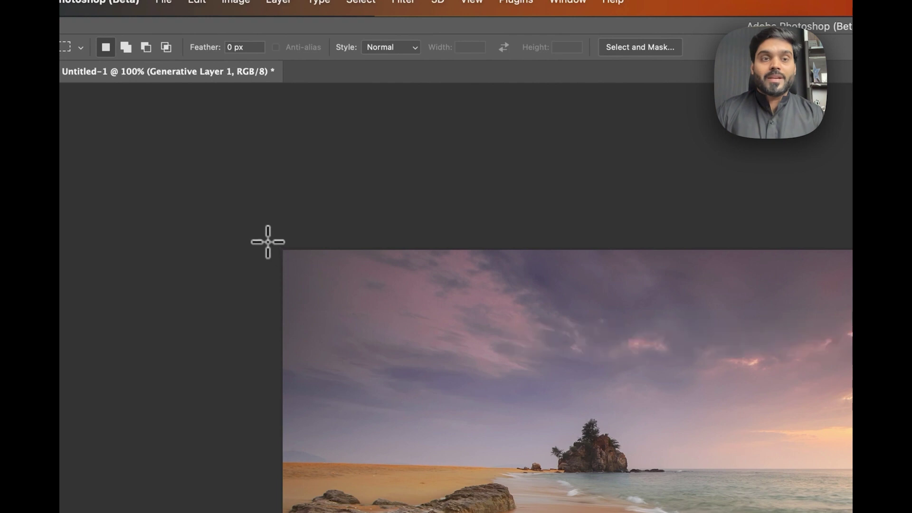
drag(268, 242, 476, 263)
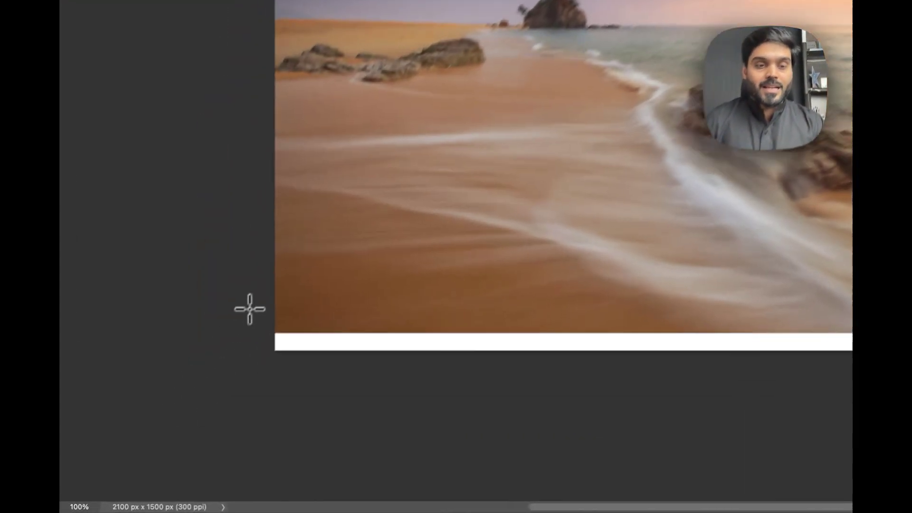
drag(250, 309, 660, 418)
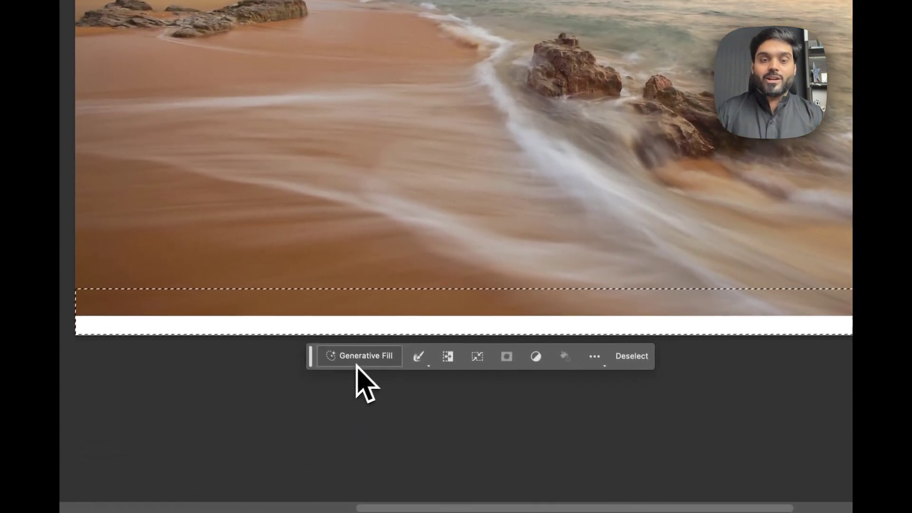
click(356, 364)
click(572, 351)
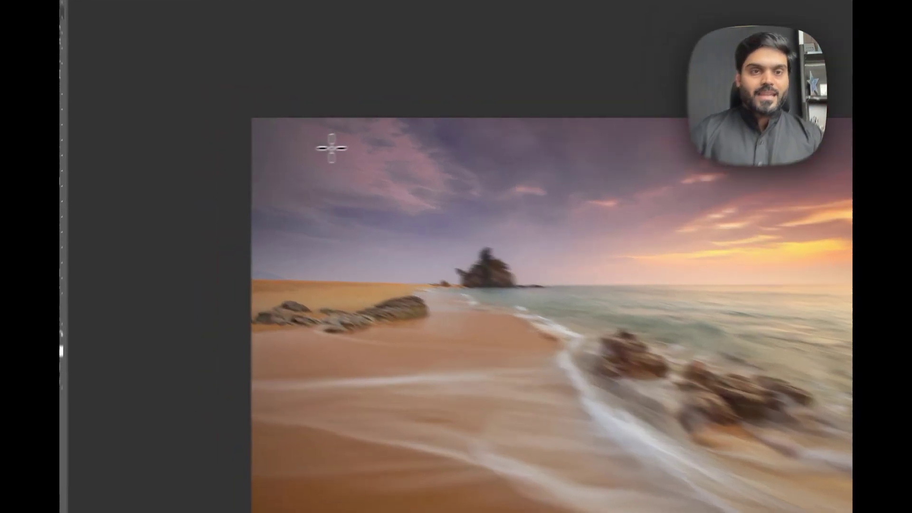
Generate a lighthouse above the left beach using the prompt 'light house'
drag(247, 154, 312, 246)
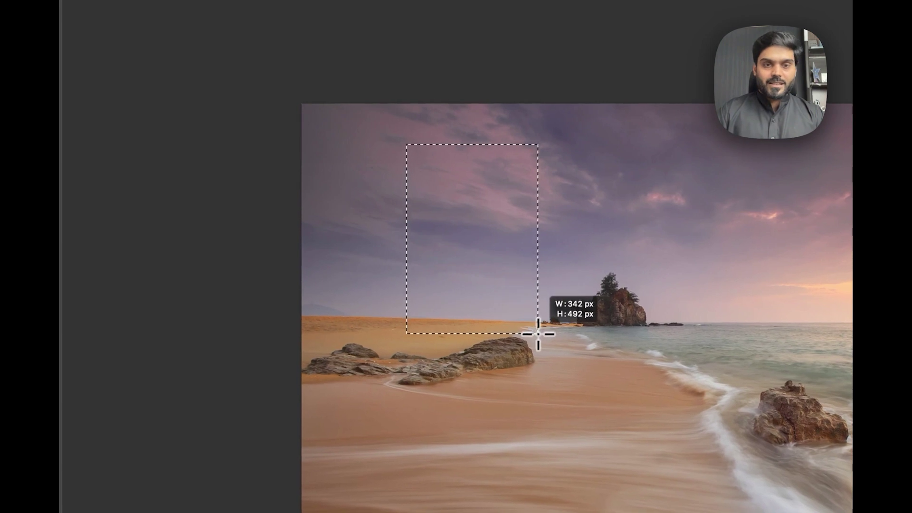
drag(537, 330, 537, 336)
click(380, 361)
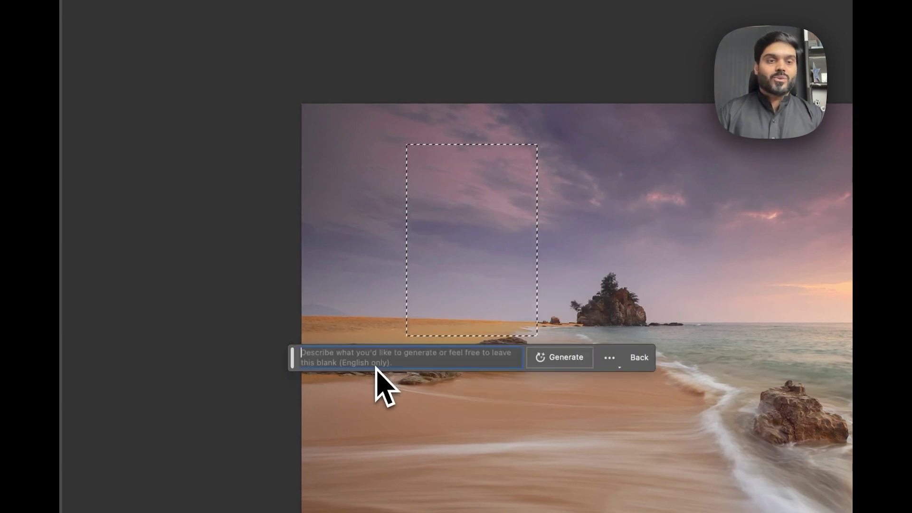
text(light house)
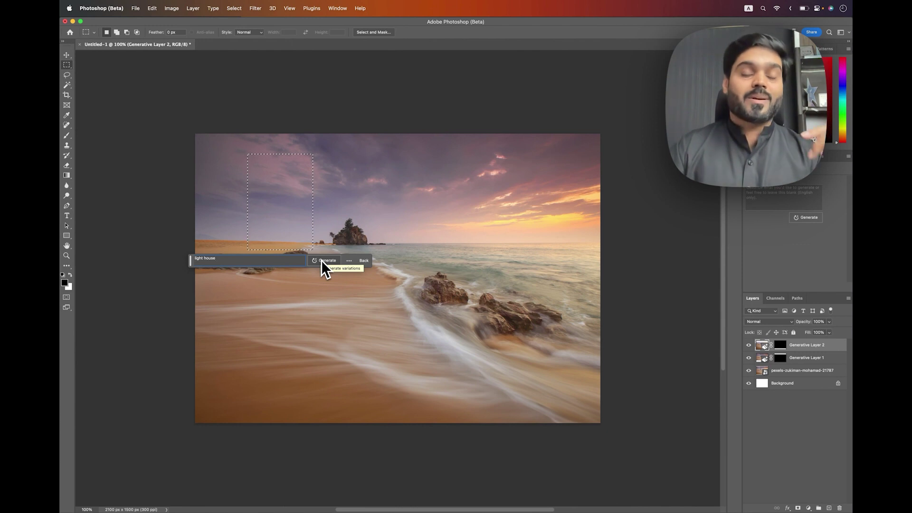
click(321, 260)
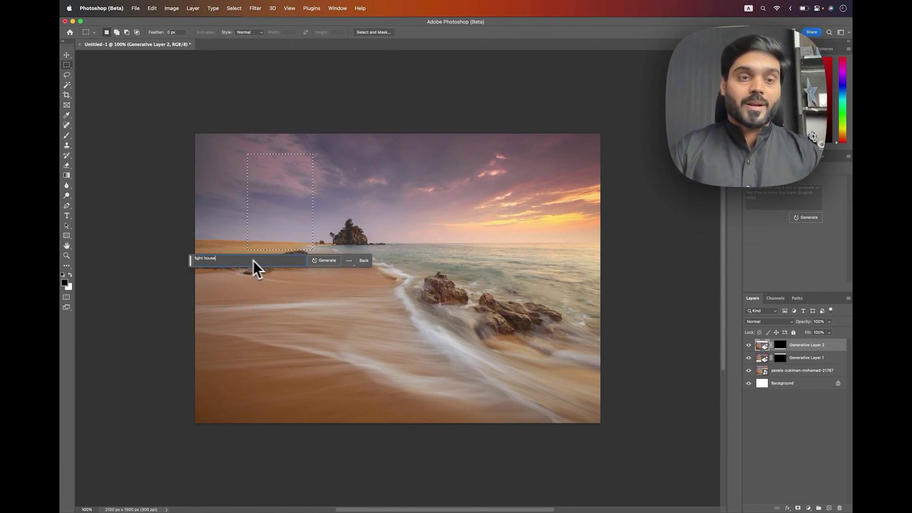
click(319, 261)
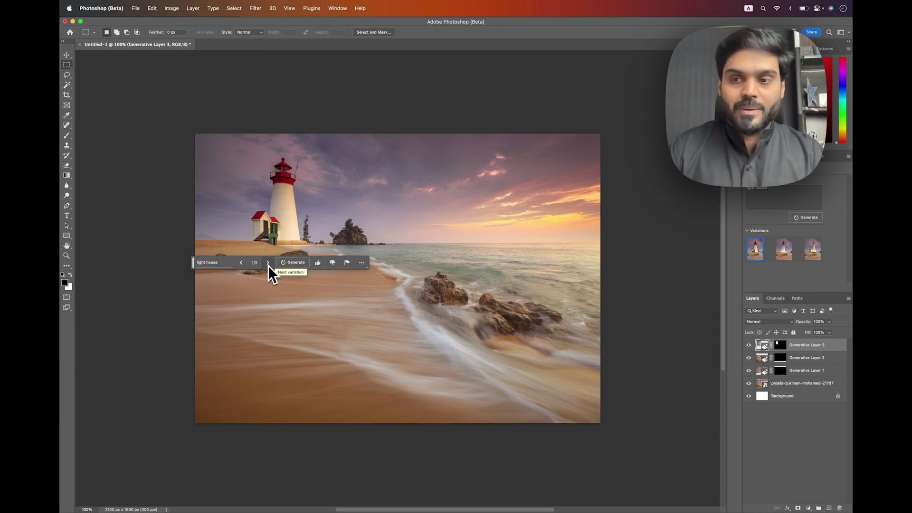
Compare the three lighthouse variations and return to the first, red-topped one
click(785, 256)
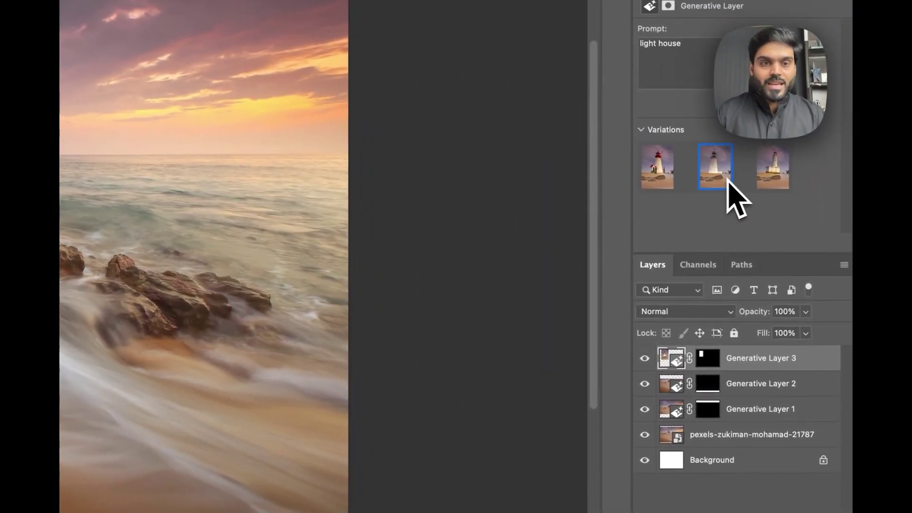
click(766, 179)
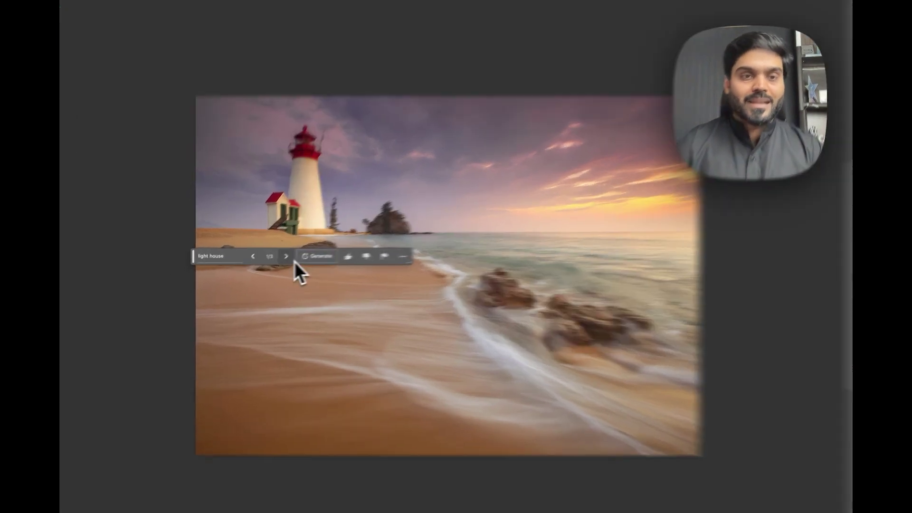
click(268, 262)
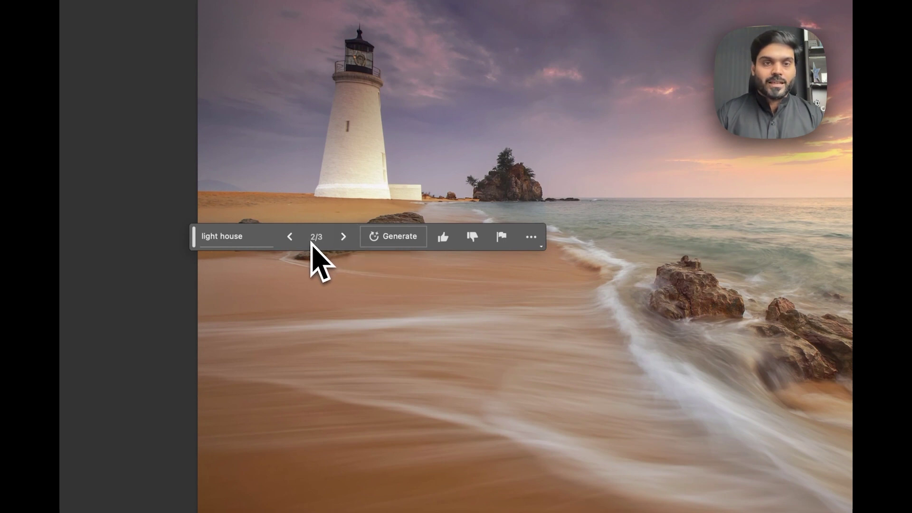
click(291, 238)
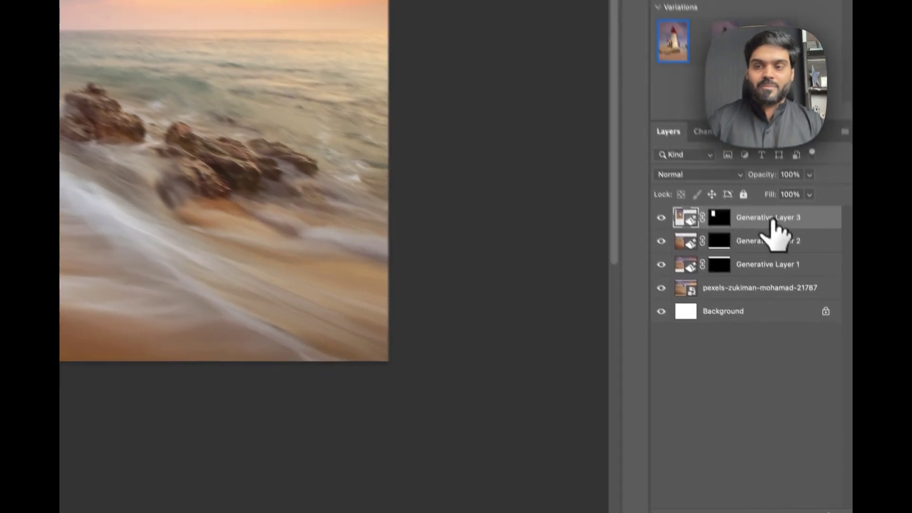
Inspect Generative Layers 2 and 1, ending back on lighthouse Generative Layer 3
click(808, 358)
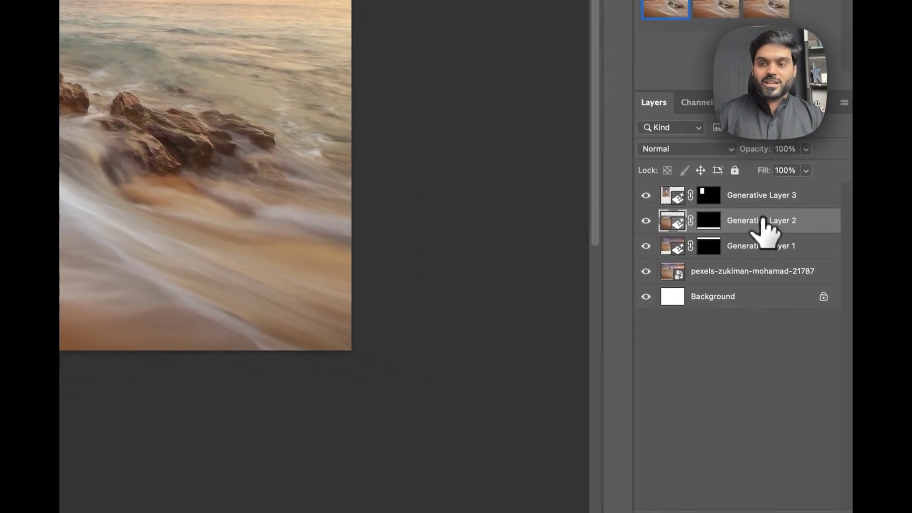
click(758, 247)
click(746, 212)
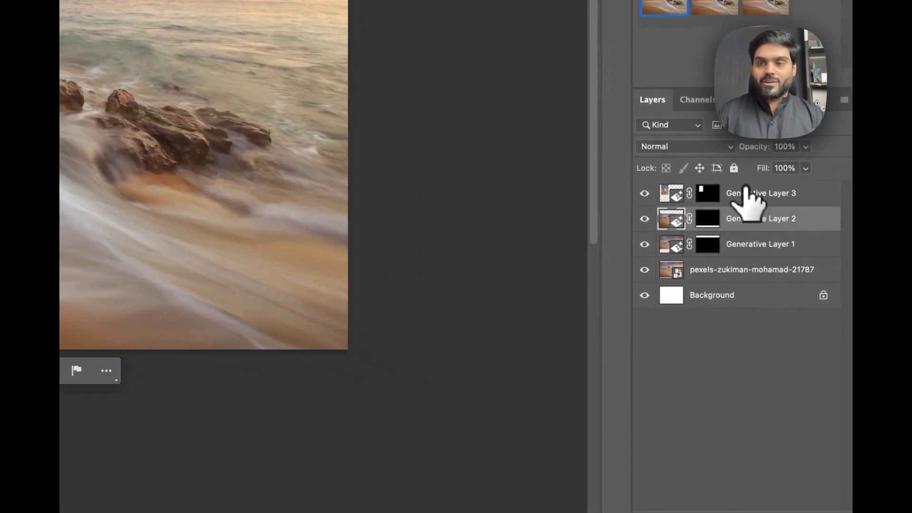
click(742, 200)
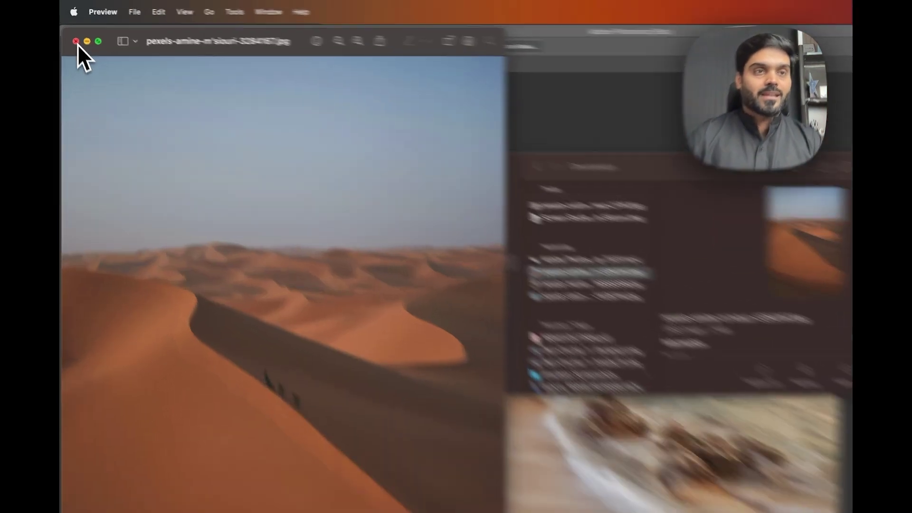
Close Preview and create Untitled-2 at 7 x 5 in, 300 ppi, white background
click(71, 29)
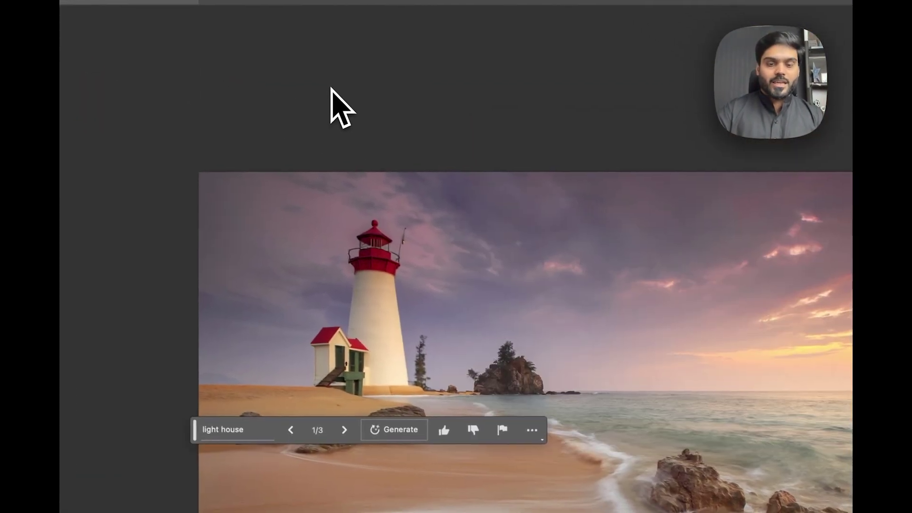
key(super+n)
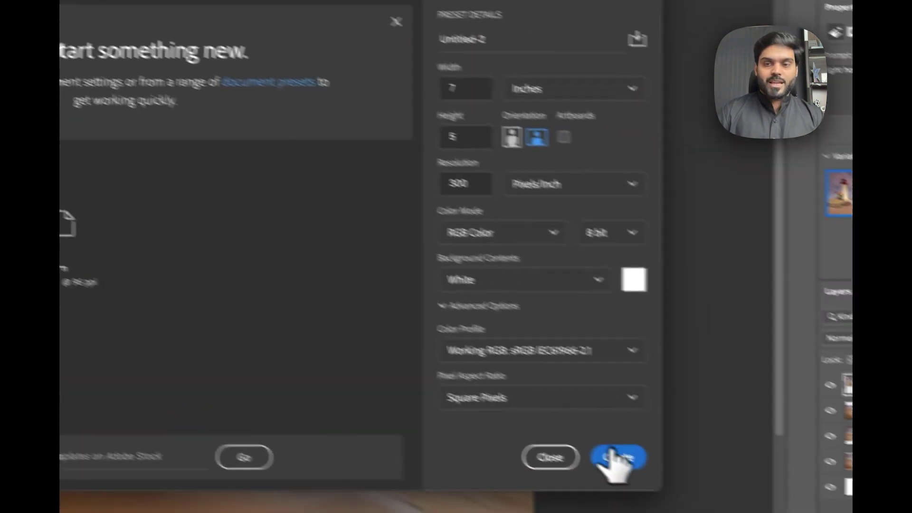
click(611, 457)
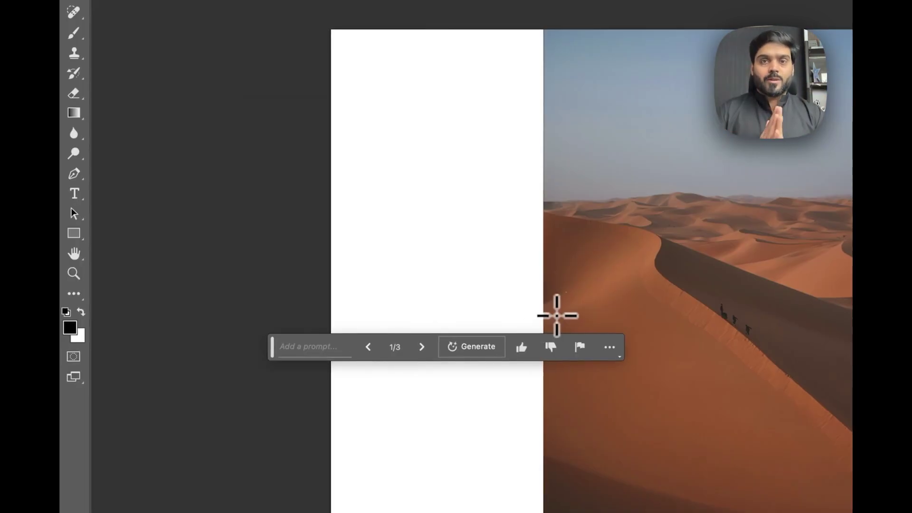
Select the full-height white area beside the photo and Generative Fill it with no prompt
drag(306, 77, 584, 322)
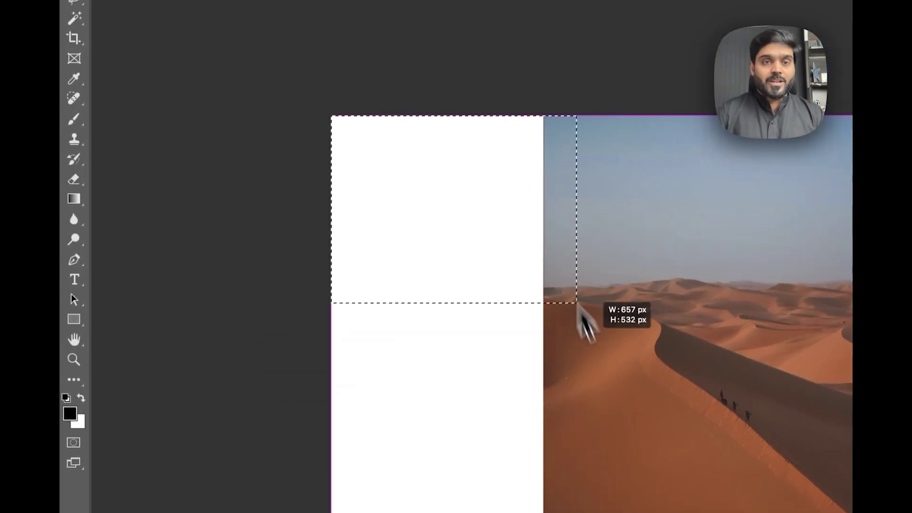
drag(553, 349, 550, 380)
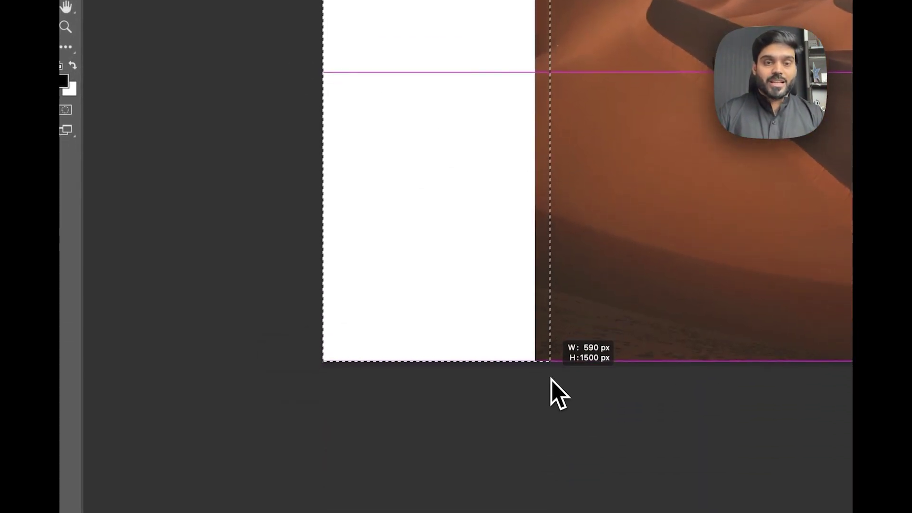
click(342, 386)
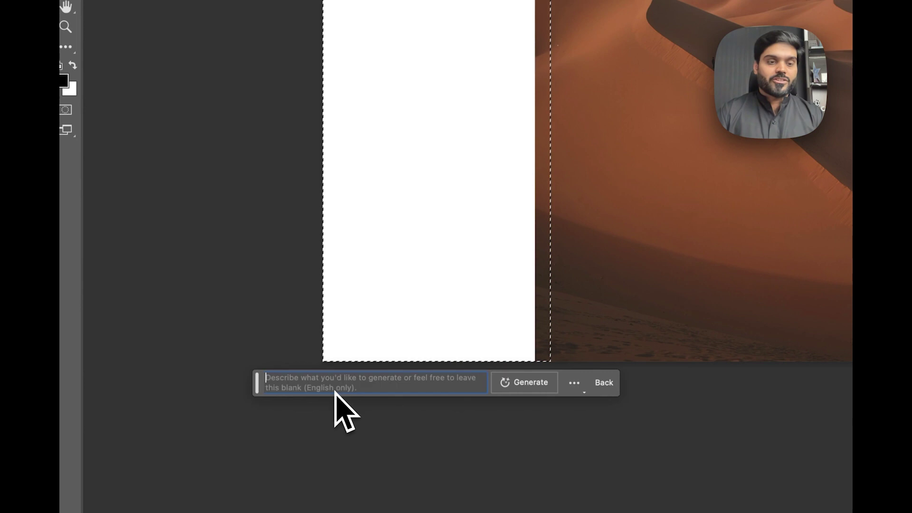
click(541, 383)
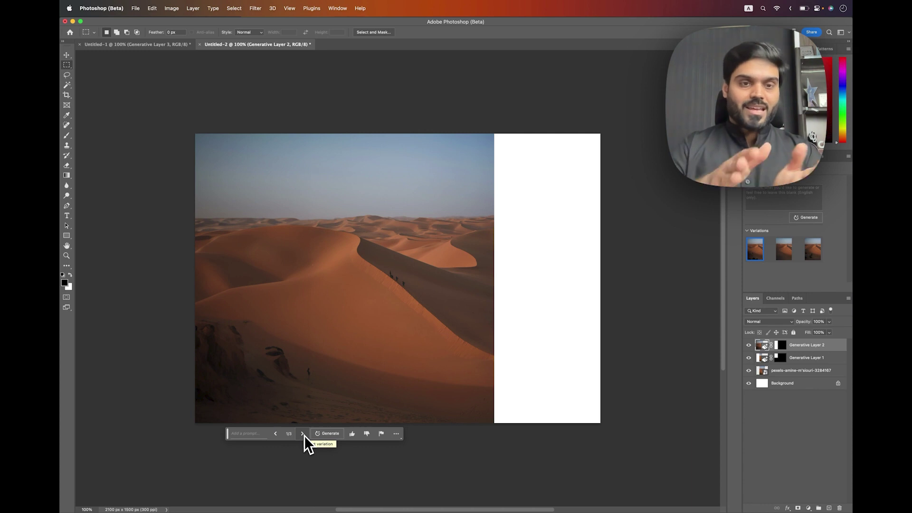
Zoom in on the generated dunes, compare the three variations, and keep 1/3
key(super+plus)
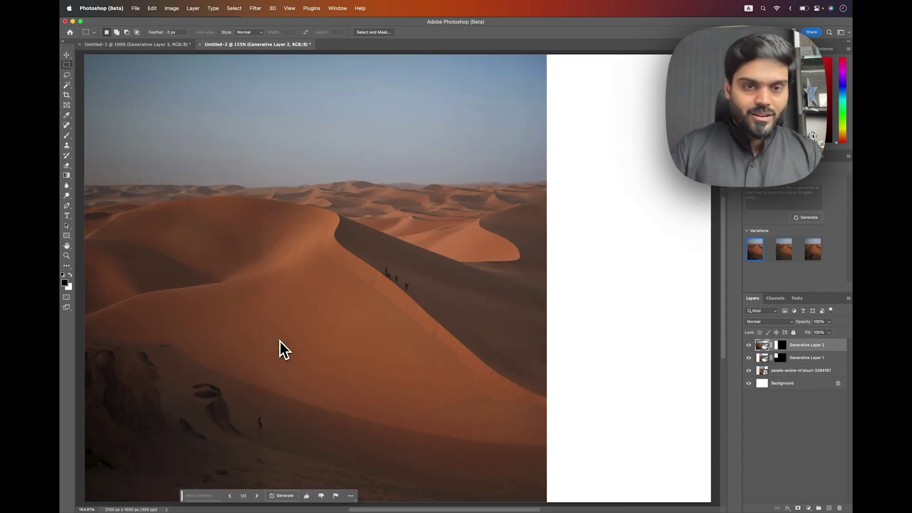
key(super+plus)
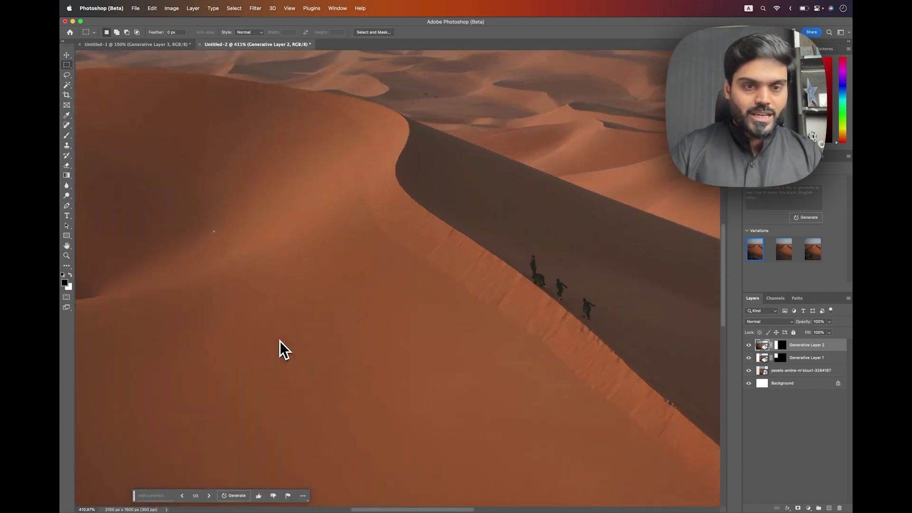
scroll(280, 340, left, 5)
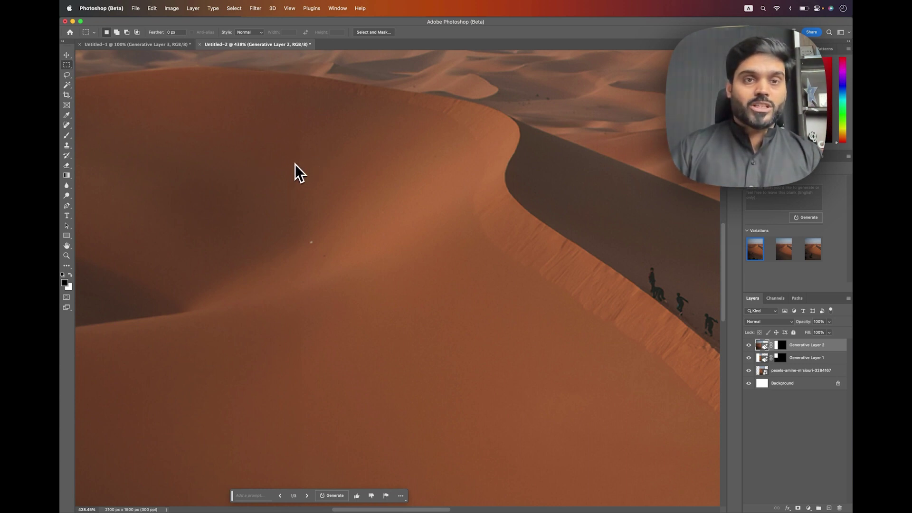
scroll(308, 159, up, 2)
scroll(325, 152, up, 2)
scroll(325, 151, up, 2)
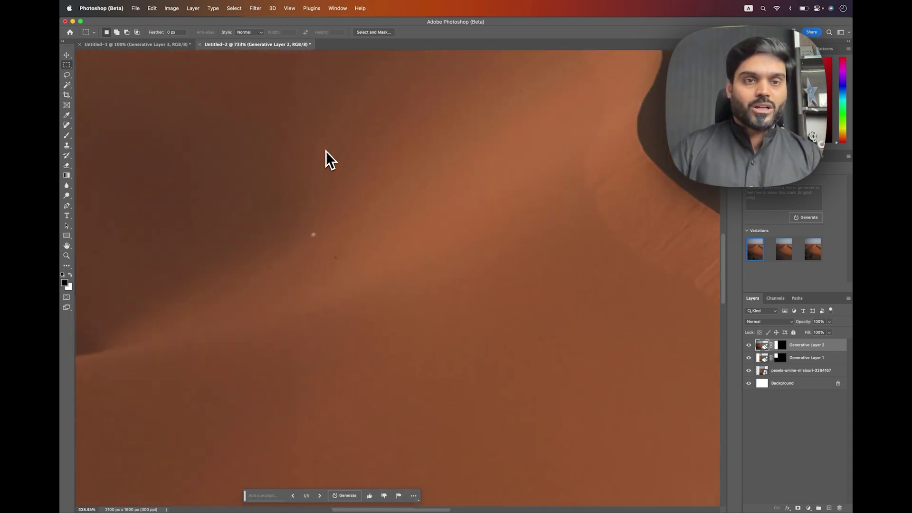
scroll(325, 151, down, 1)
scroll(326, 151, down, 1)
scroll(326, 151, down, 1)
scroll(326, 151, down, 1)
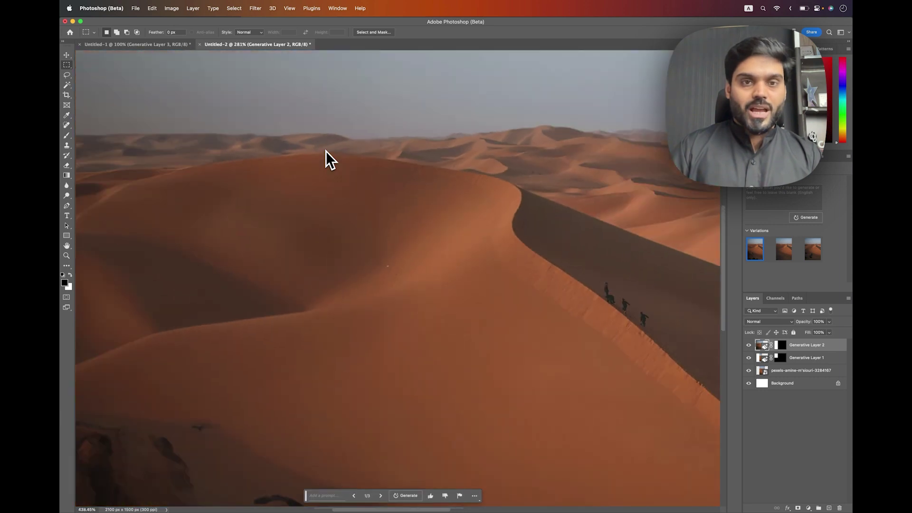
scroll(326, 151, down, 2)
scroll(326, 151, down, 1)
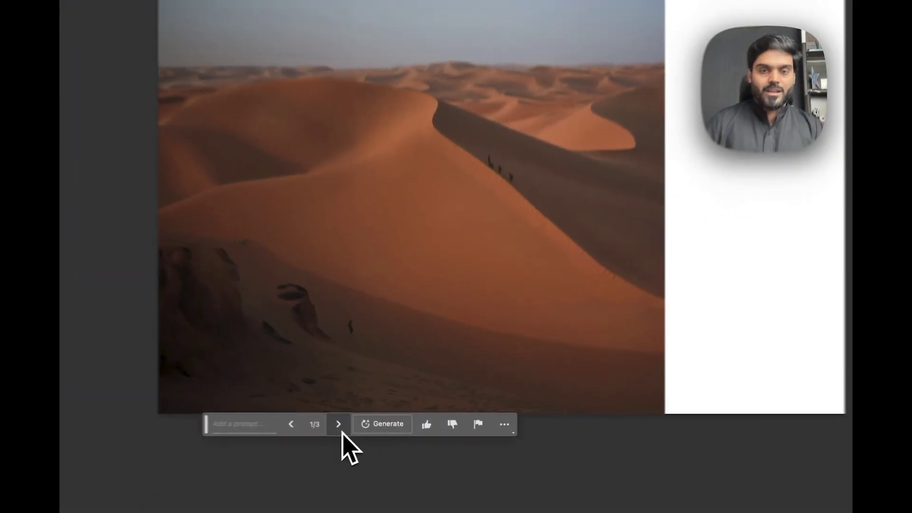
click(385, 434)
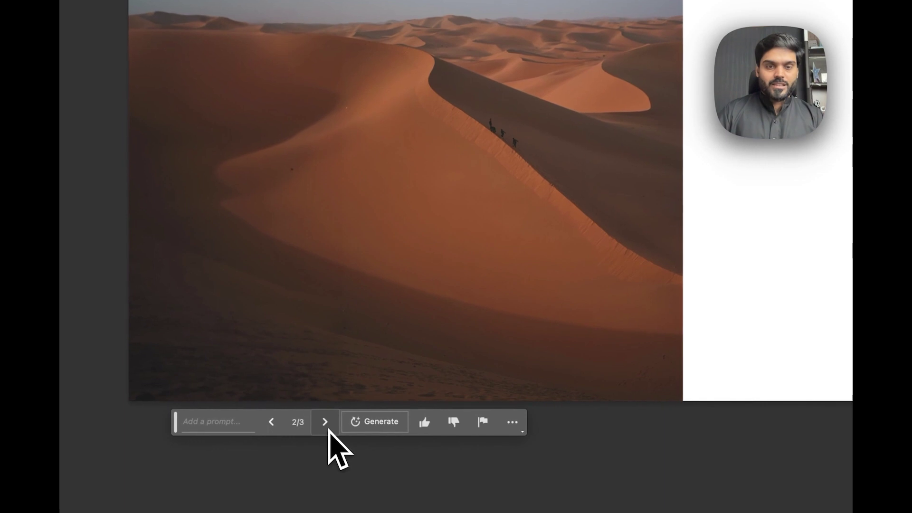
click(325, 422)
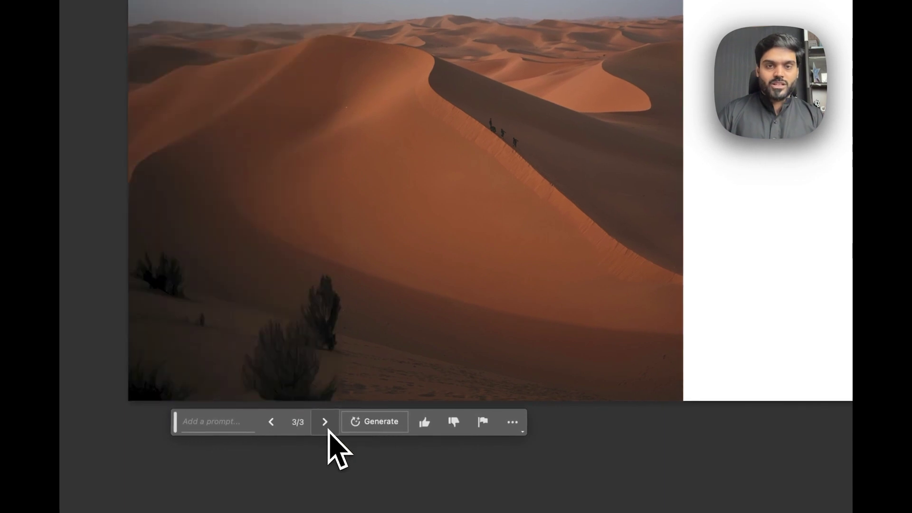
click(324, 422)
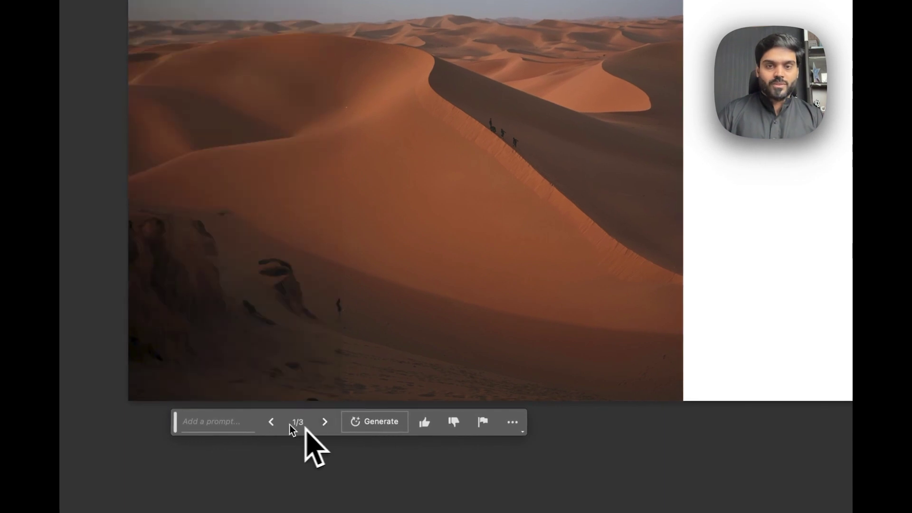
click(268, 421)
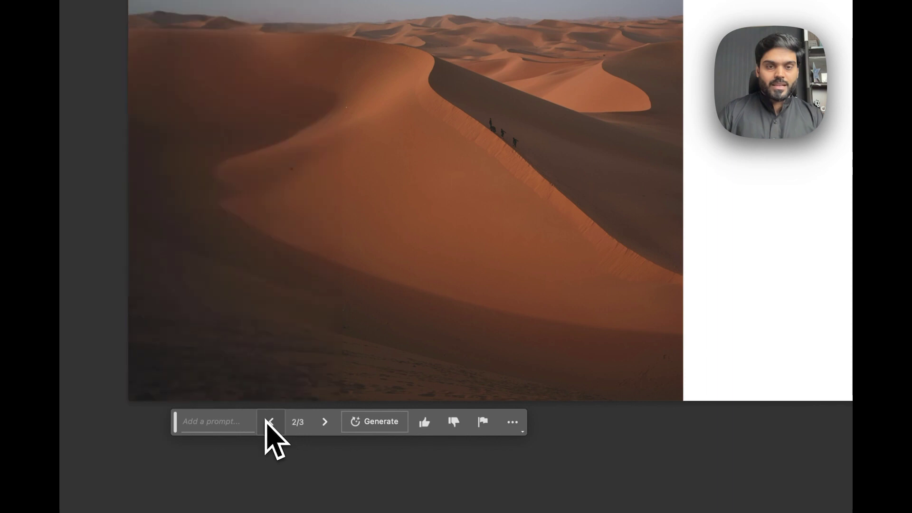
click(268, 423)
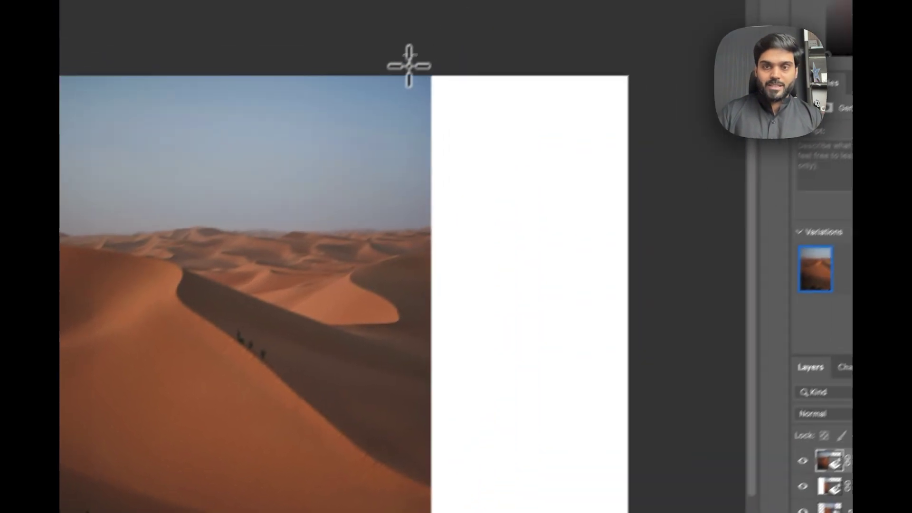
Generative Fill the right white strip with no prompt and zoom in to inspect Generative Layer 3
drag(409, 66, 631, 363)
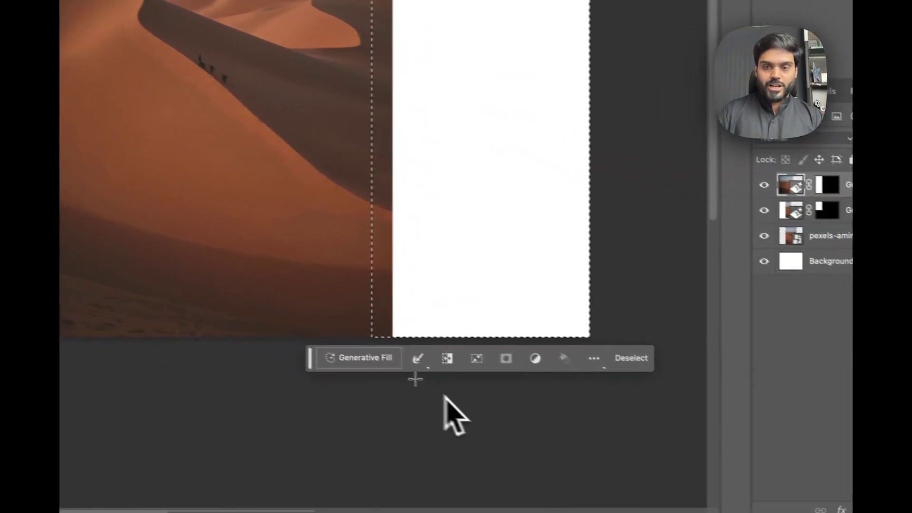
click(406, 370)
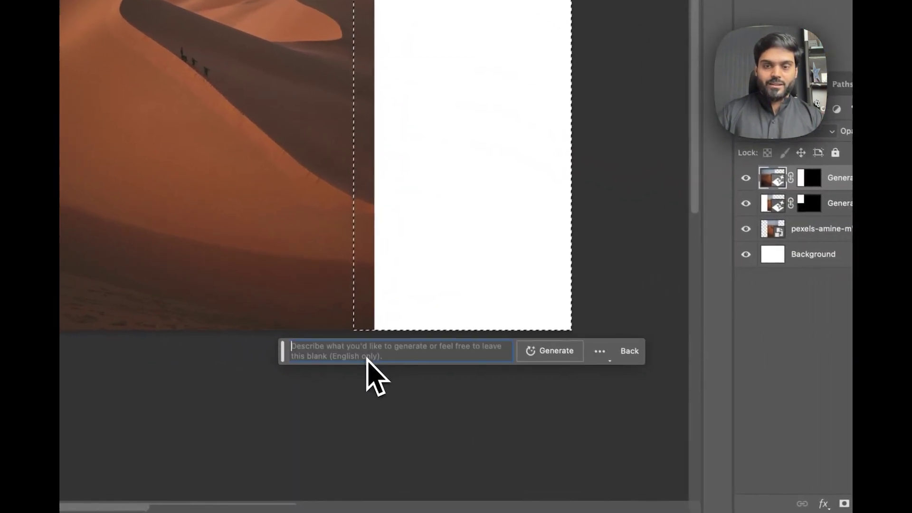
click(537, 356)
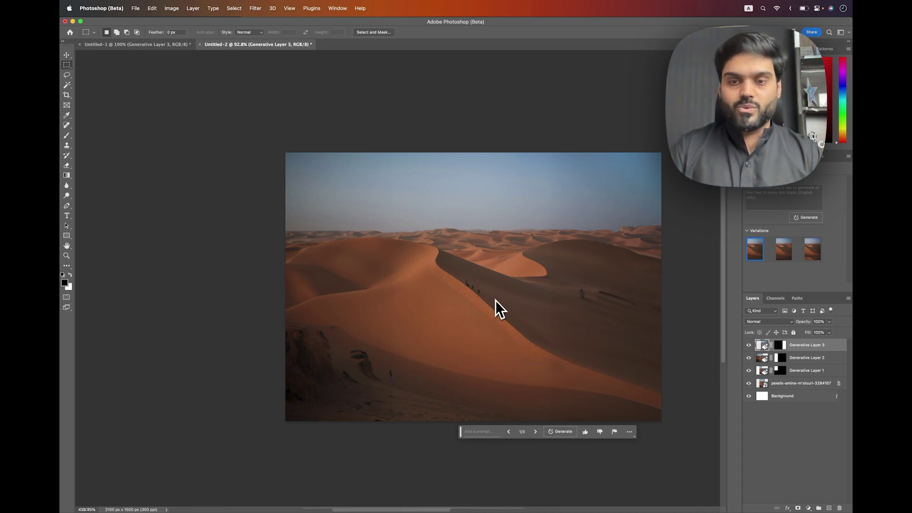
scroll(495, 300, up, 2)
scroll(495, 300, up, 2)
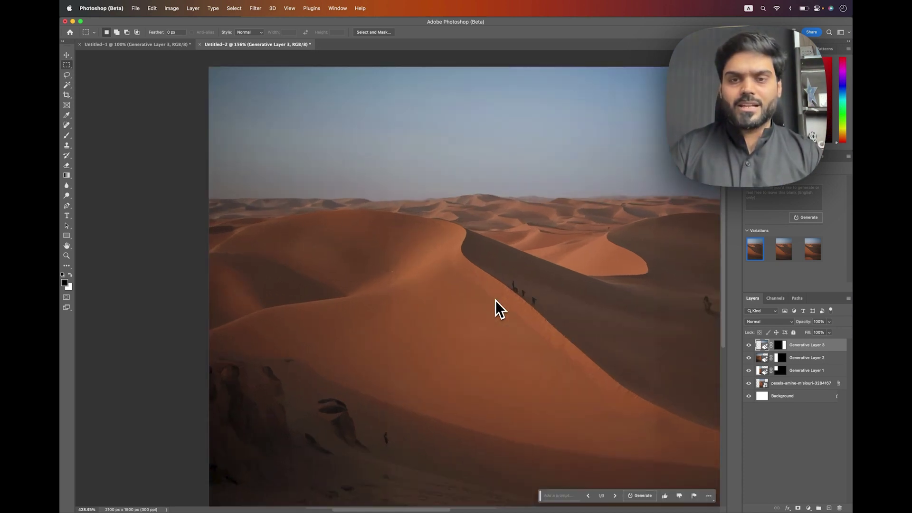
scroll(495, 301, up, 2)
scroll(495, 300, up, 2)
scroll(495, 301, right, 2)
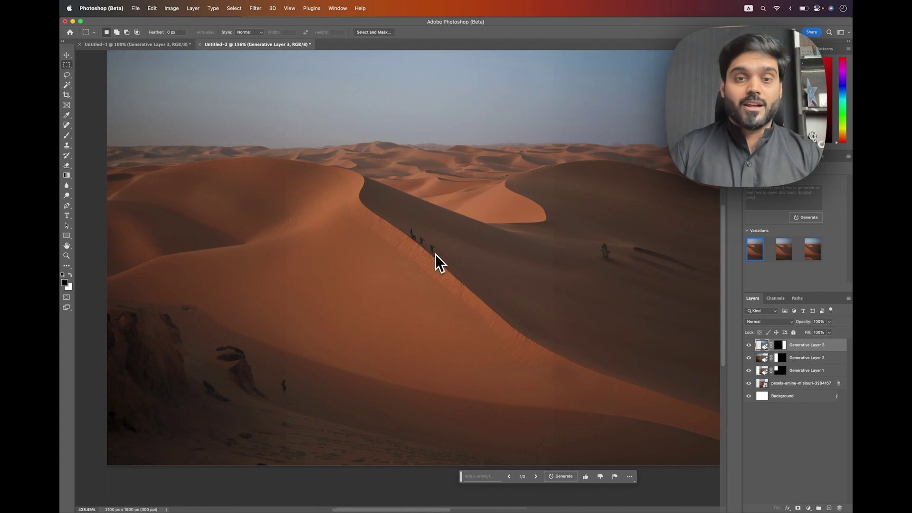
scroll(403, 255, up, 2)
scroll(403, 255, up, 2)
scroll(402, 254, up, 2)
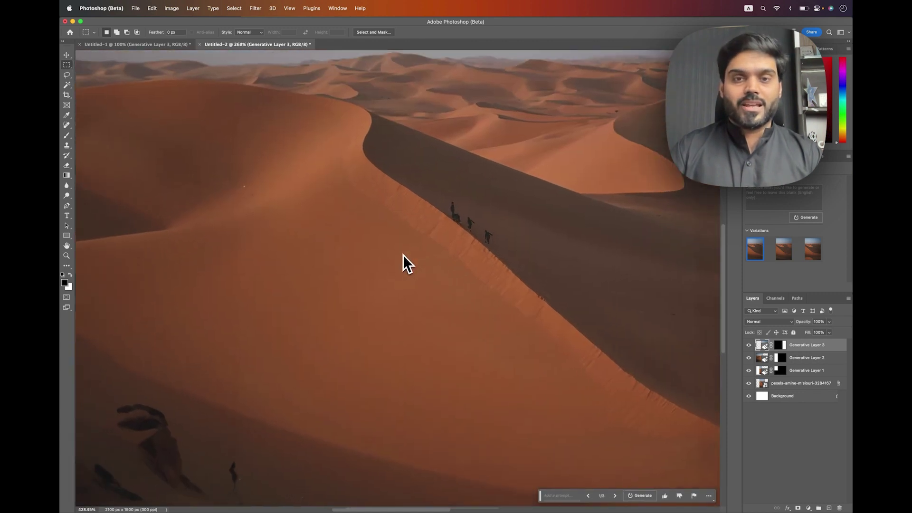
scroll(403, 254, right, 5)
scroll(403, 254, down, 2)
scroll(403, 255, up, 2)
scroll(403, 255, up, 1)
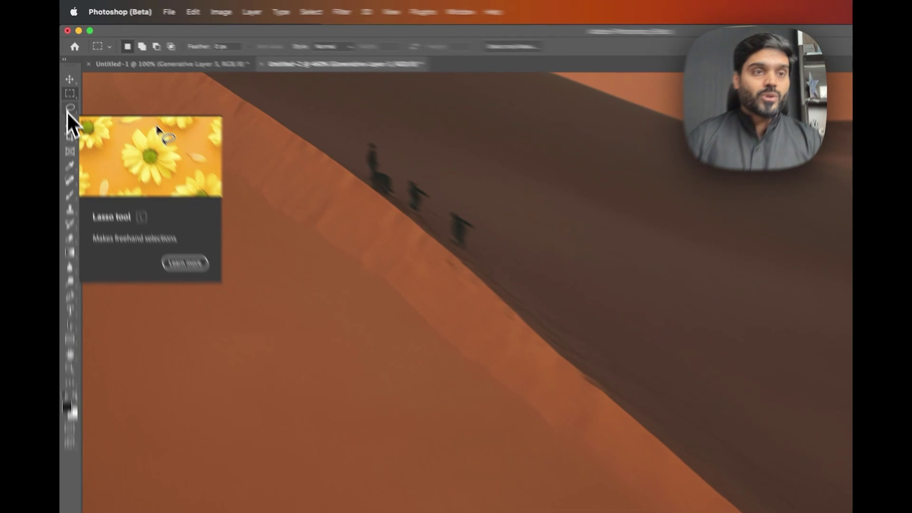
Lasso the climbers on the dune ridge and generate with the prompt 'Remove persons'
click(68, 110)
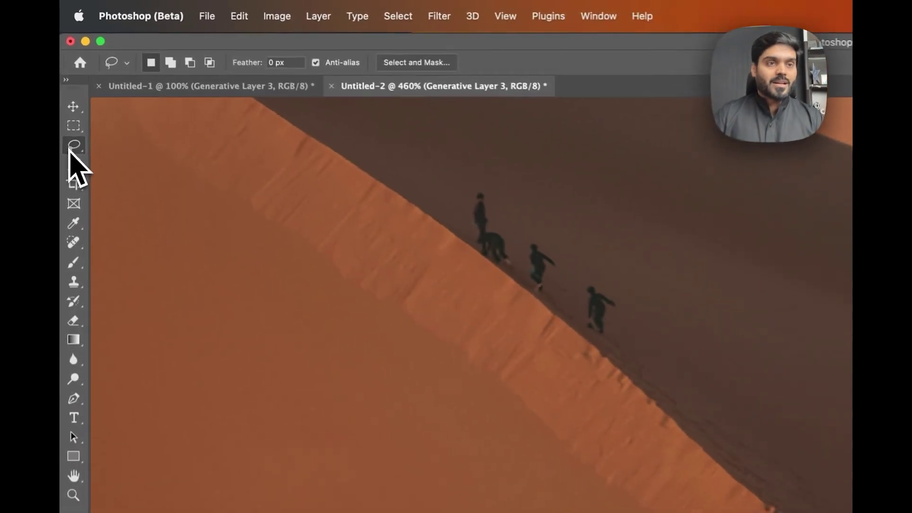
drag(261, 254, 727, 485)
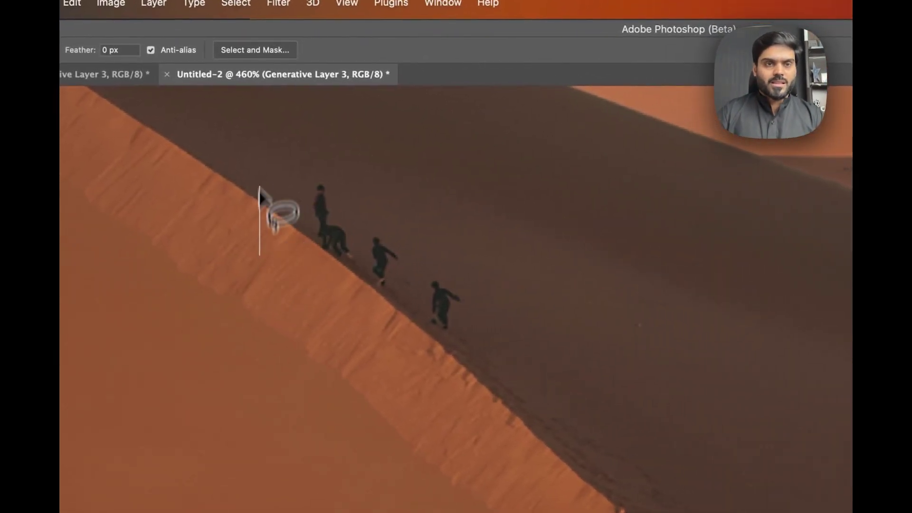
mouse_move(617, 396)
mouse_down()
mouse_move(346, 258)
mouse_move(255, 164)
mouse_move(249, 145)
mouse_up()
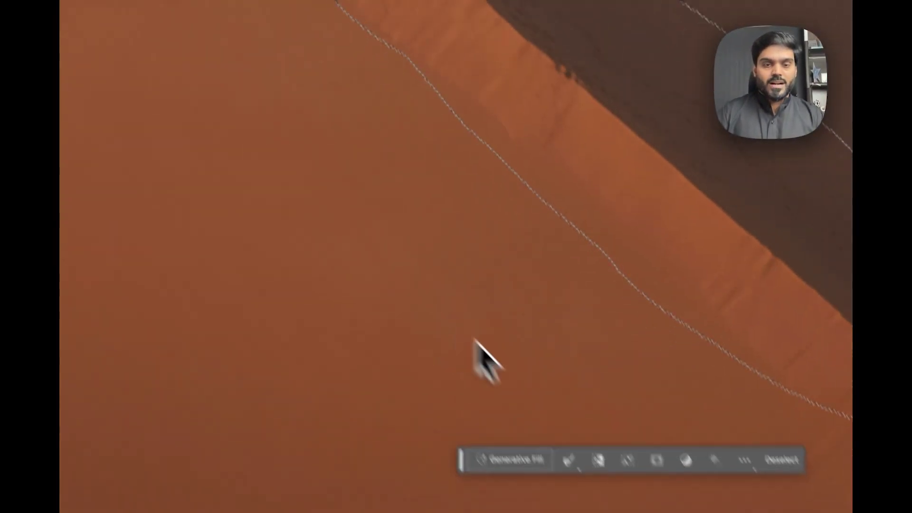
click(499, 410)
text(Remove )
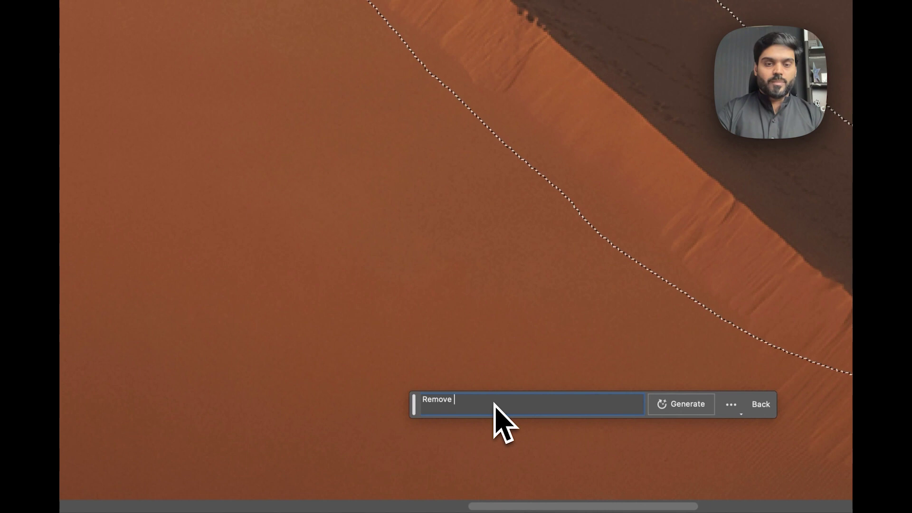
text(persons)
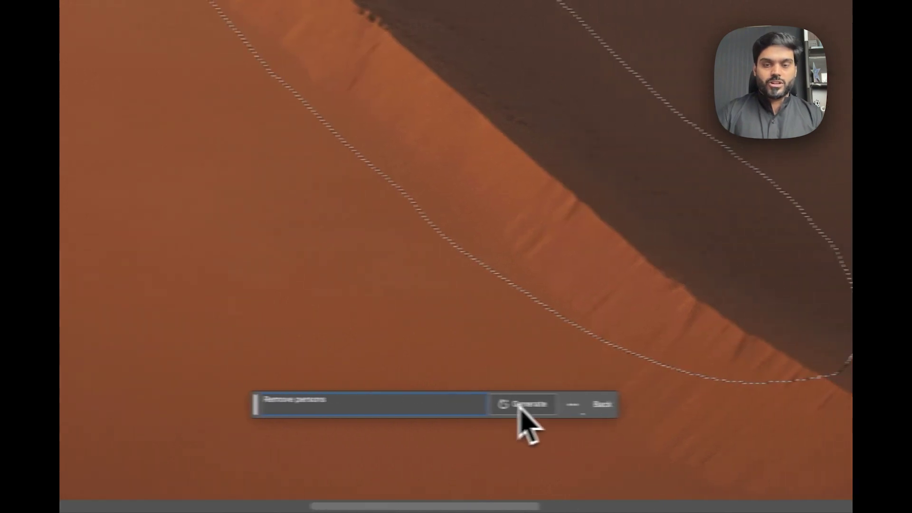
click(470, 406)
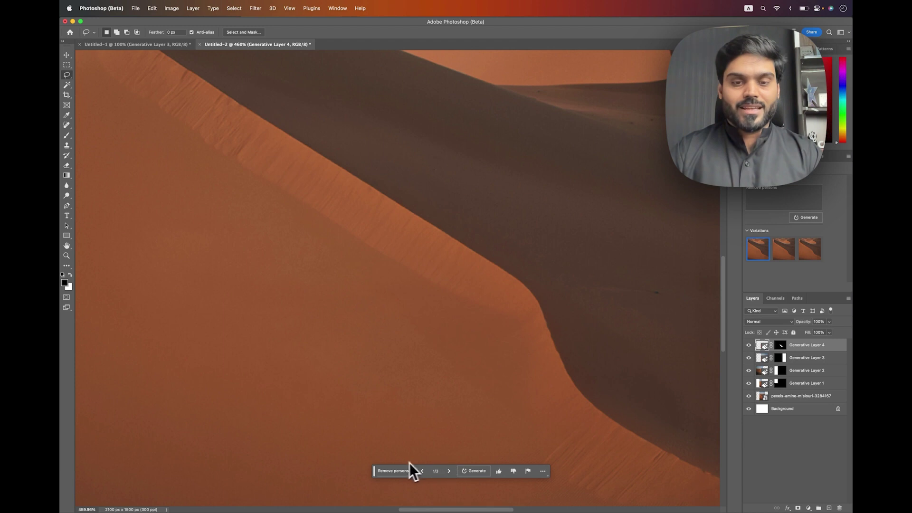
Cycle the Remove persons variations, settle on 3/3, and zoom out to the whole scene
drag(375, 473, 273, 354)
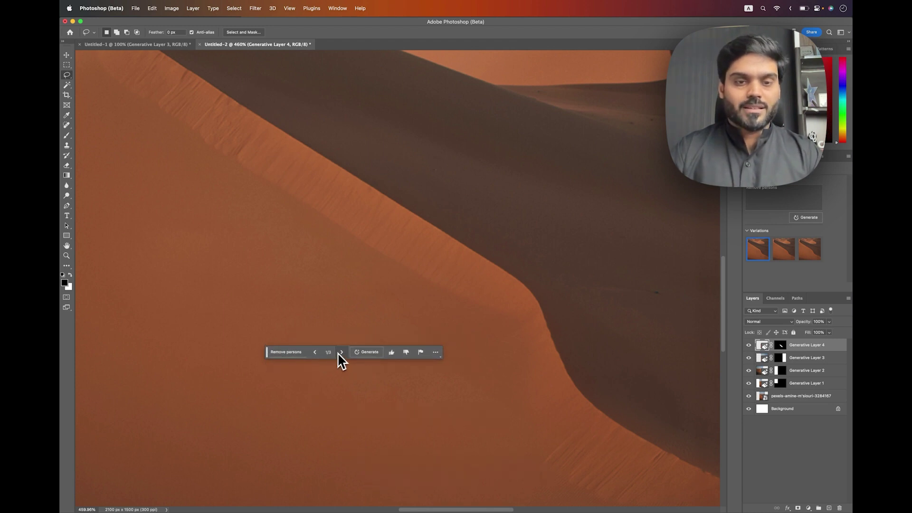
click(341, 352)
click(341, 352)
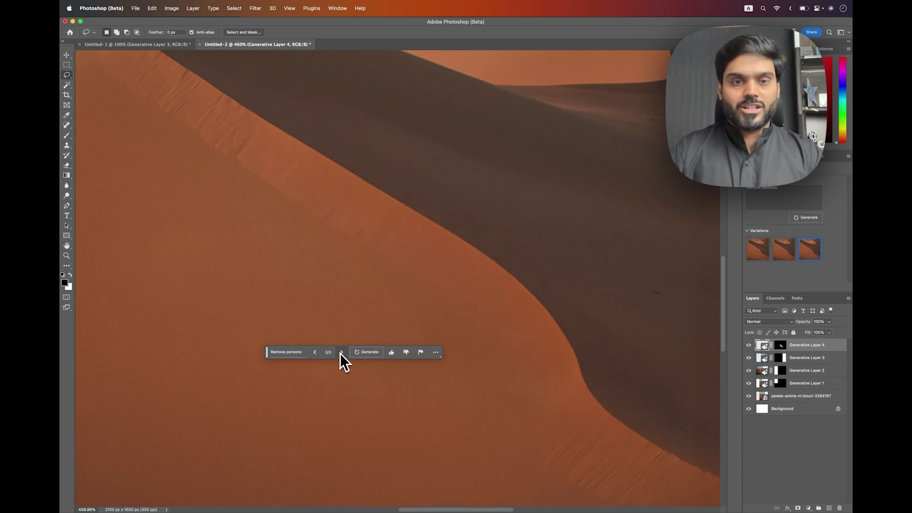
click(342, 354)
click(317, 353)
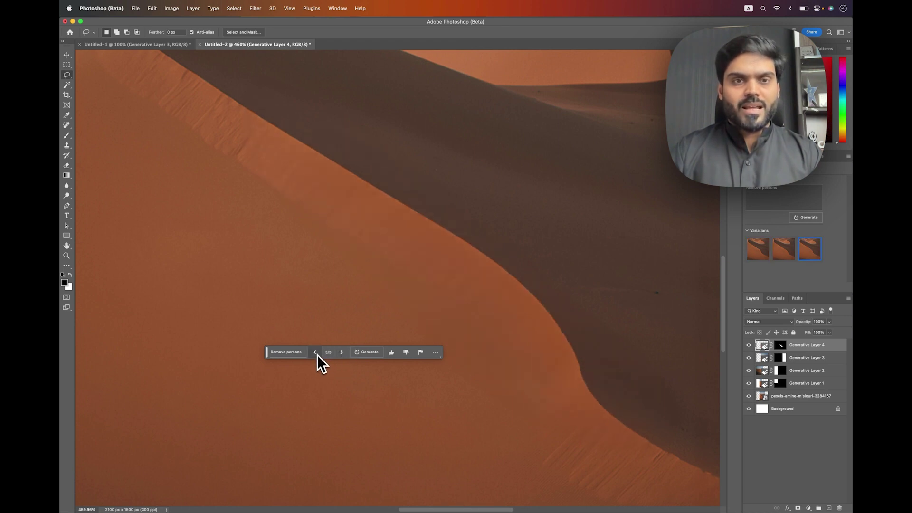
scroll(384, 248, down, 3)
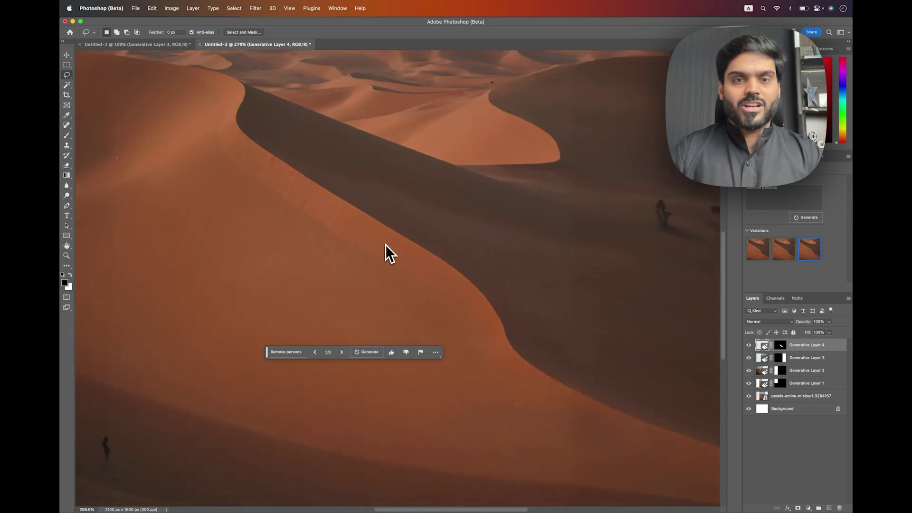
scroll(386, 244, down, 2)
scroll(386, 244, down, 1)
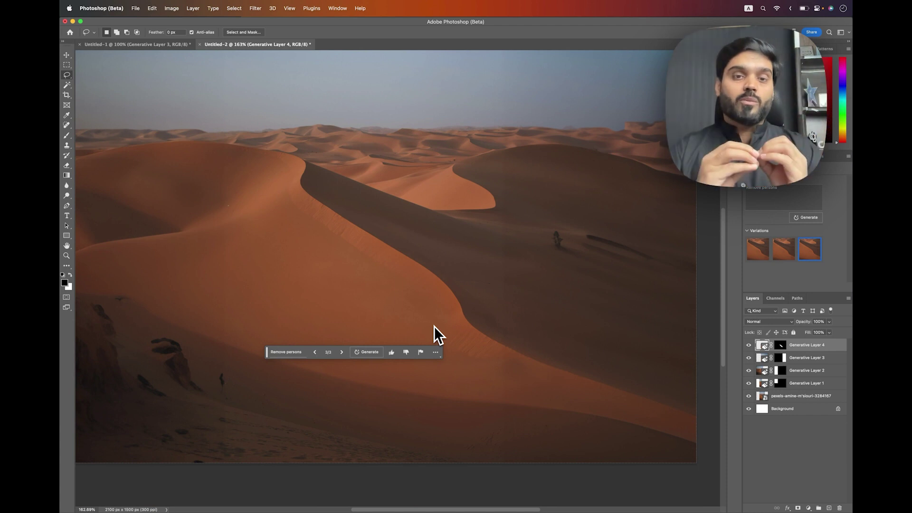
scroll(434, 326, up, 3)
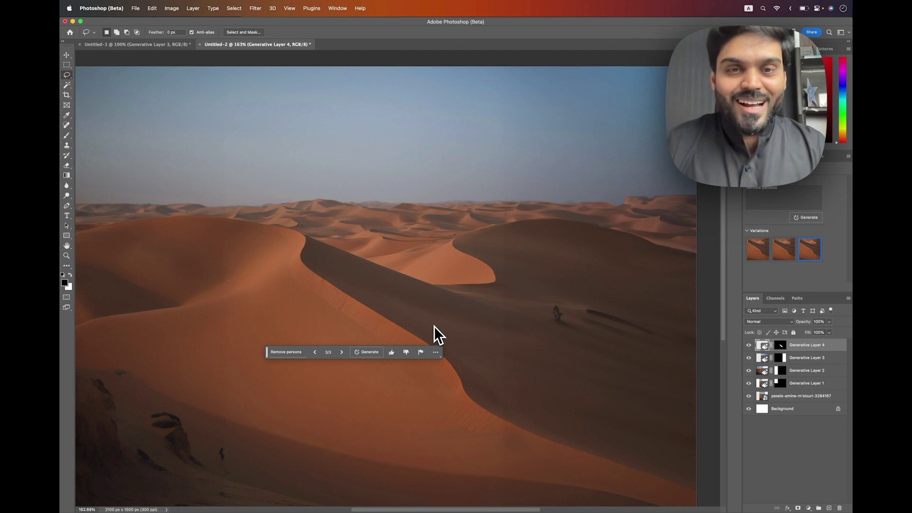
scroll(434, 326, down, 2)
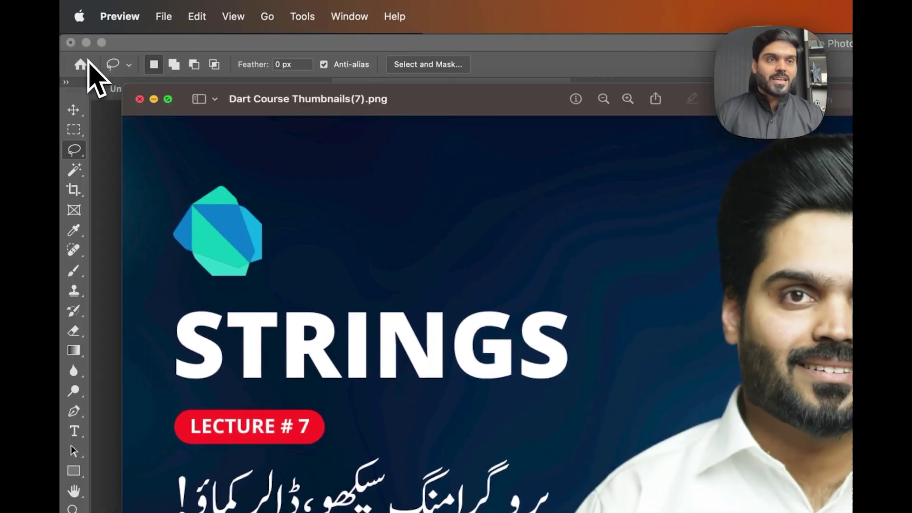
Close the thumbnail preview and create a new blank Photoshop document
click(80, 55)
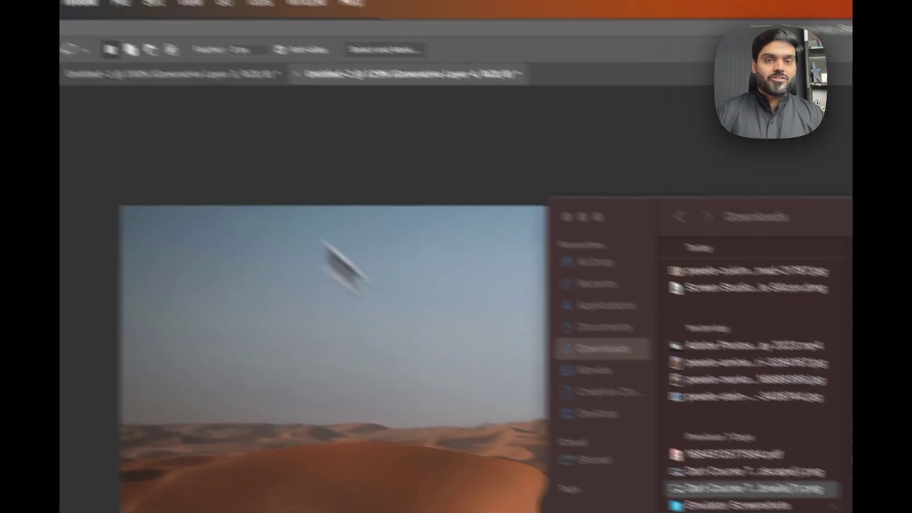
click(384, 88)
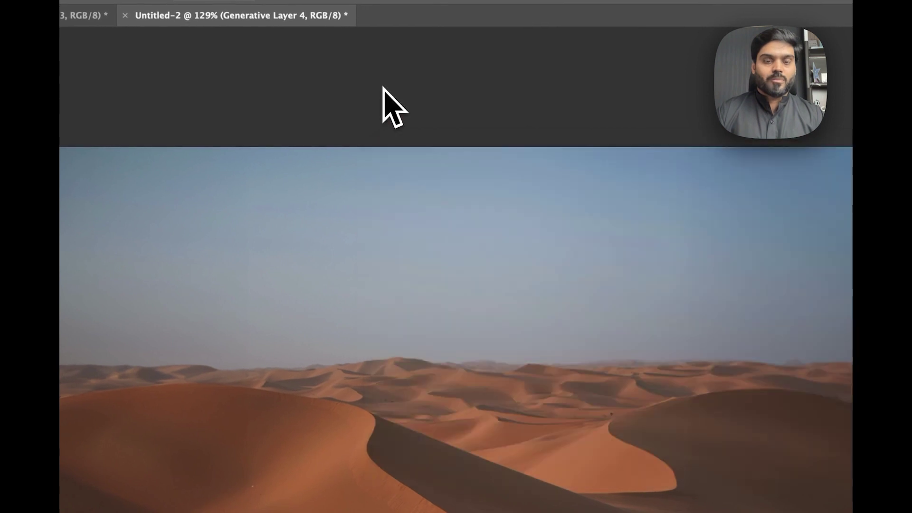
key(super+n)
key(Return)
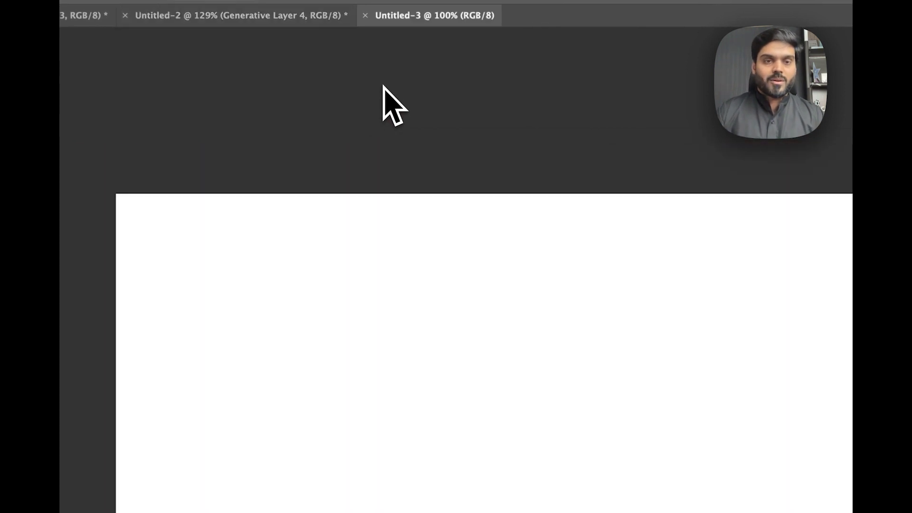
Place the STRINGS thumbnail PNG from Downloads and crop the canvas edges to it
key(super+Tab)
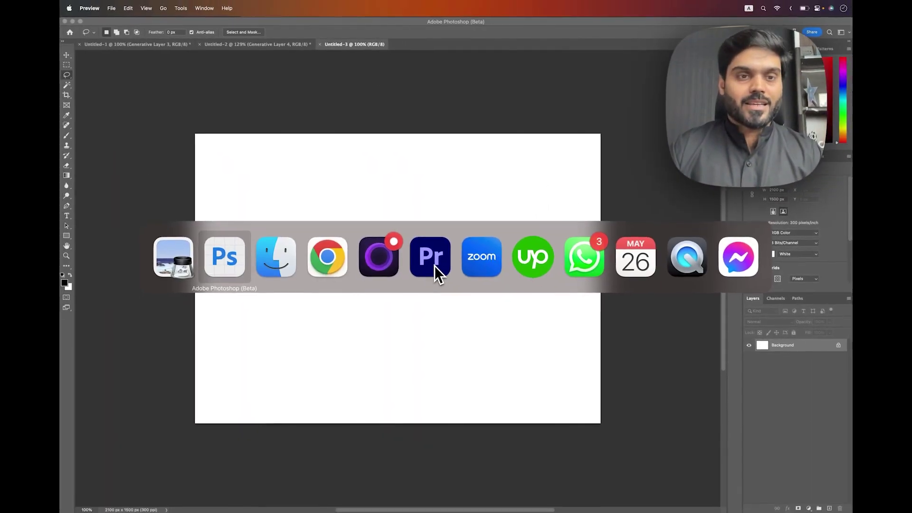
key(super+Tab)
drag(503, 285, 276, 273)
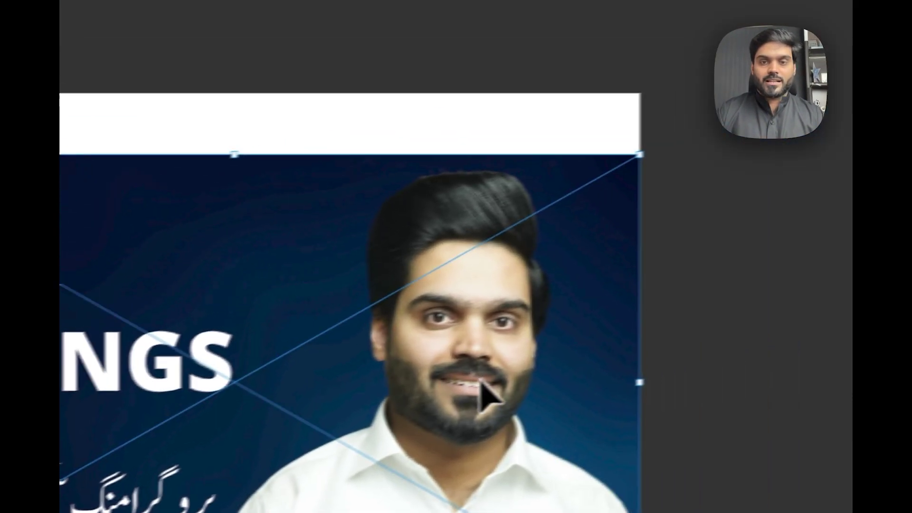
key(Return)
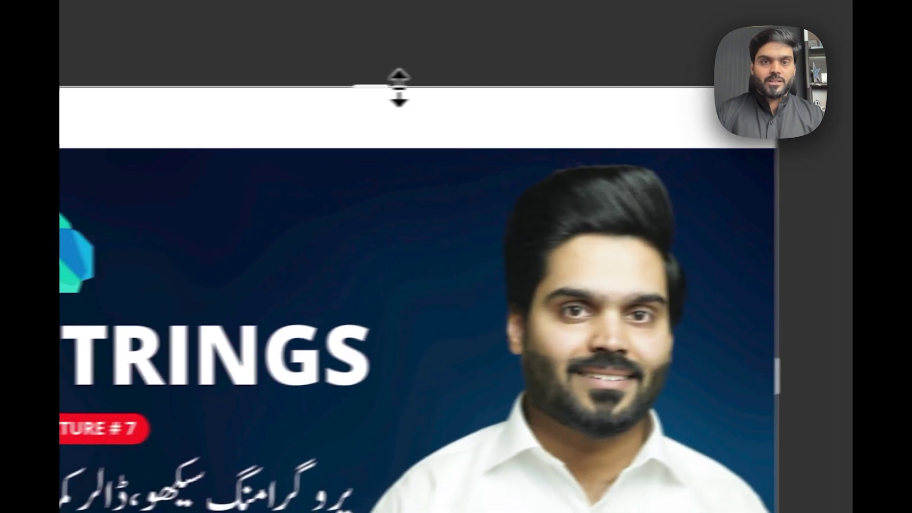
drag(399, 86, 447, 102)
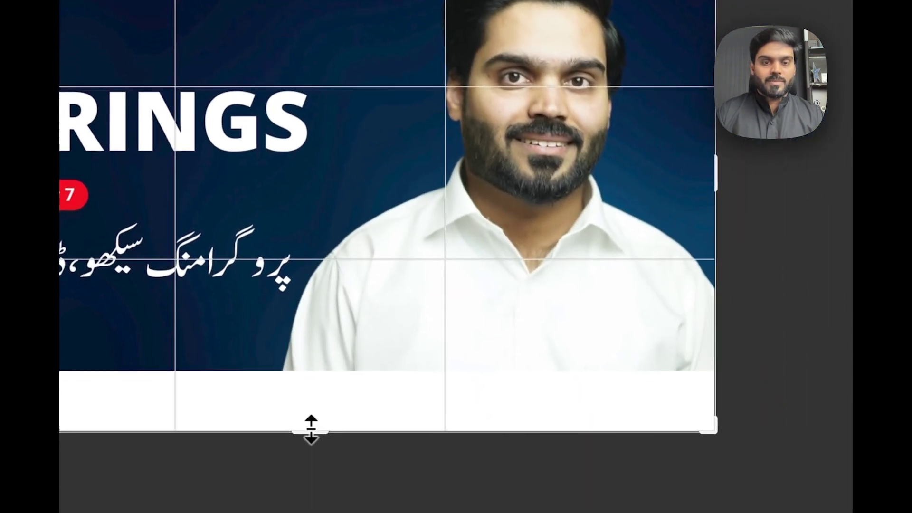
drag(318, 429, 316, 399)
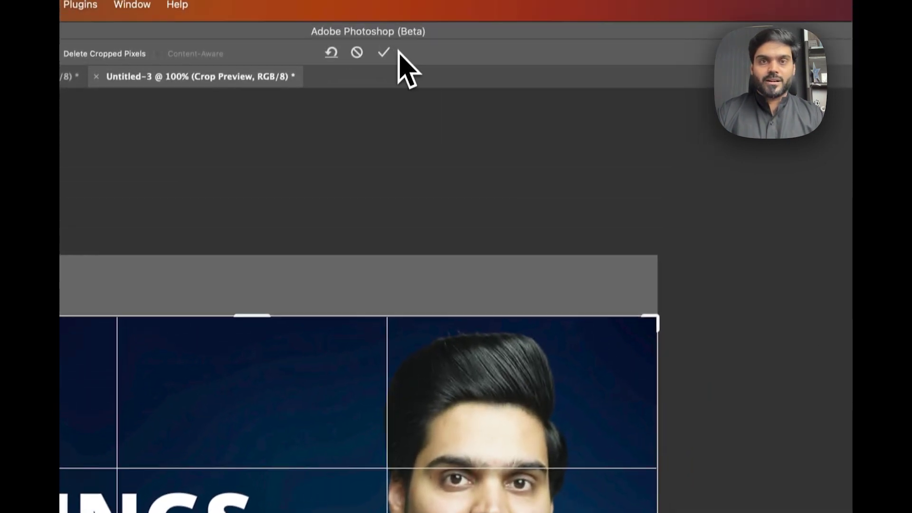
Apply the 2100 x 1182 crop, then select the man's white shirt using Quick Selection
click(384, 52)
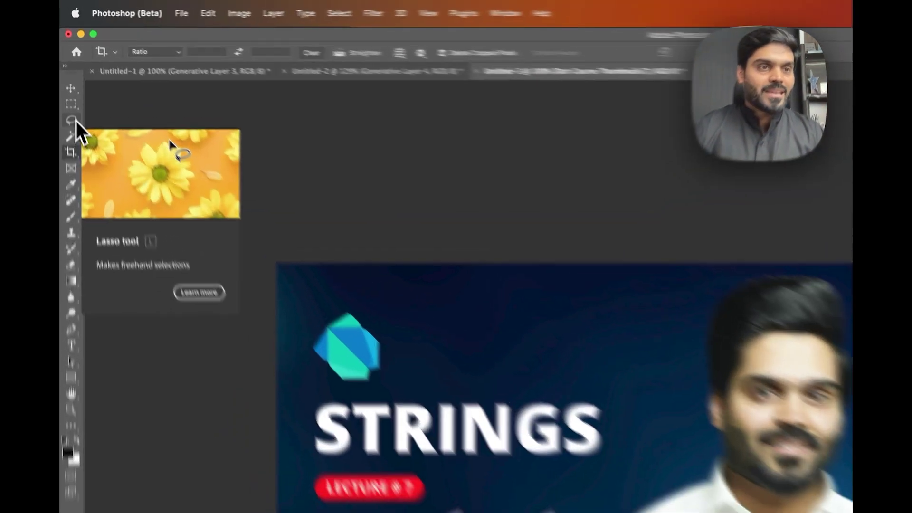
click(76, 120)
click(74, 137)
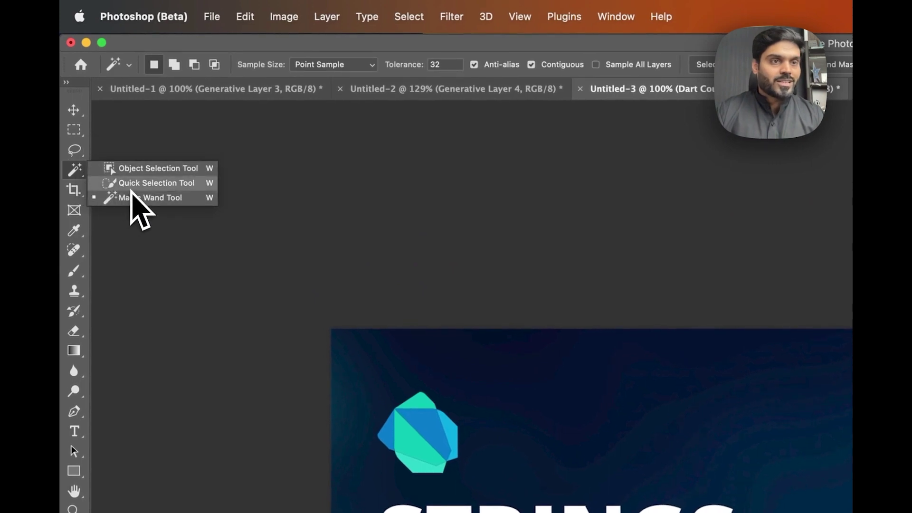
click(131, 186)
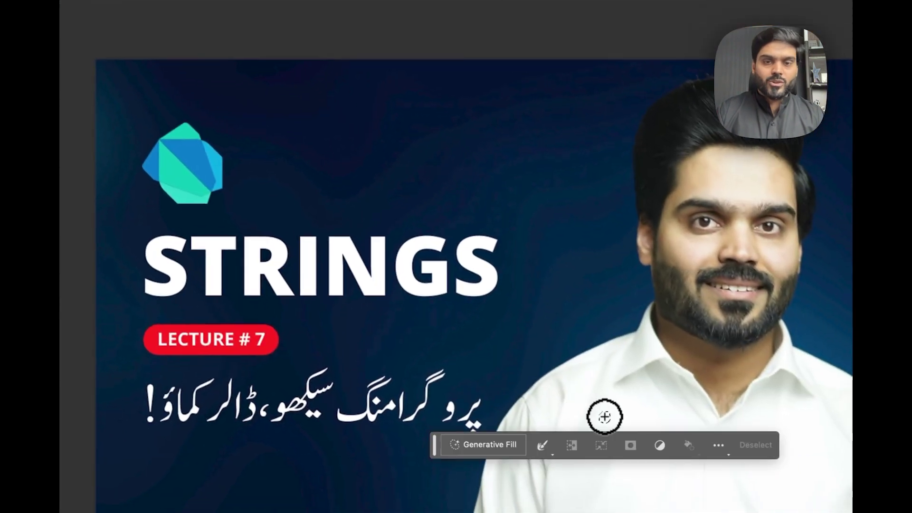
click(604, 418)
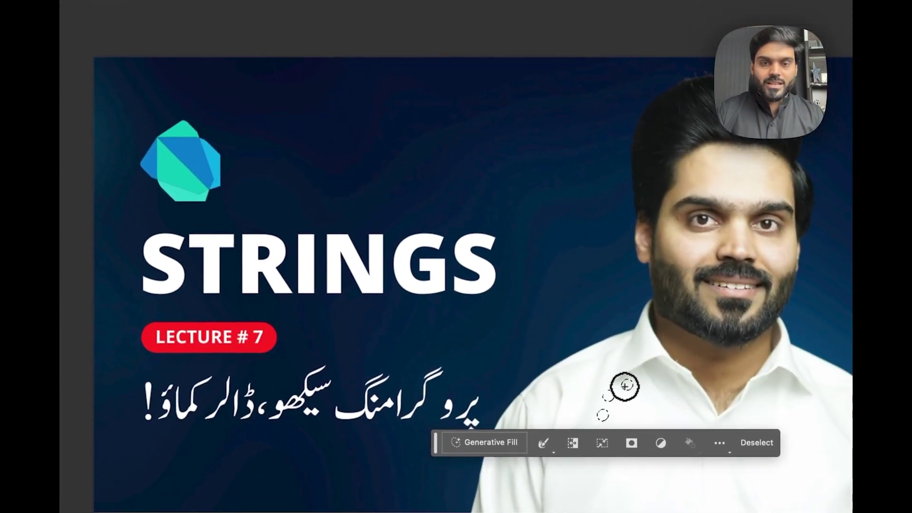
drag(625, 386, 546, 404)
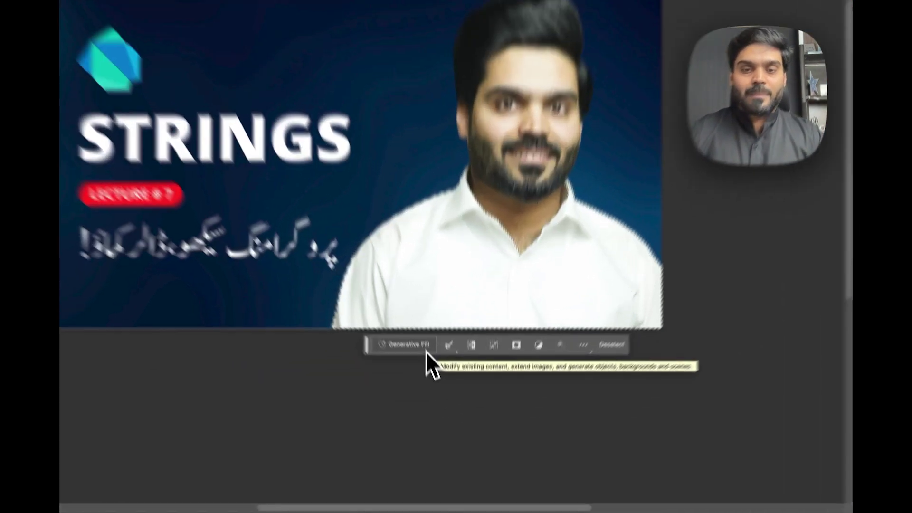
Generative Fill the shirt selection with the prompt 'professional coat with a tie'
click(446, 408)
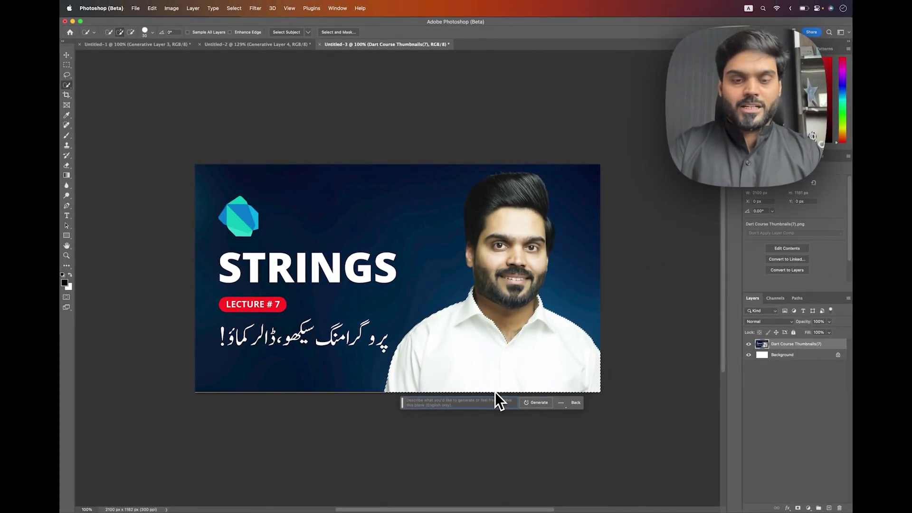
text(professional coat with a tie)
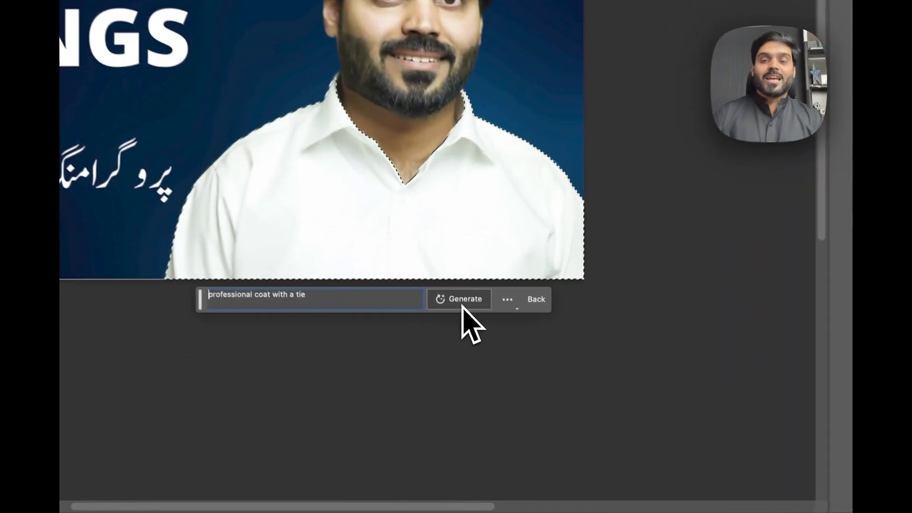
click(462, 307)
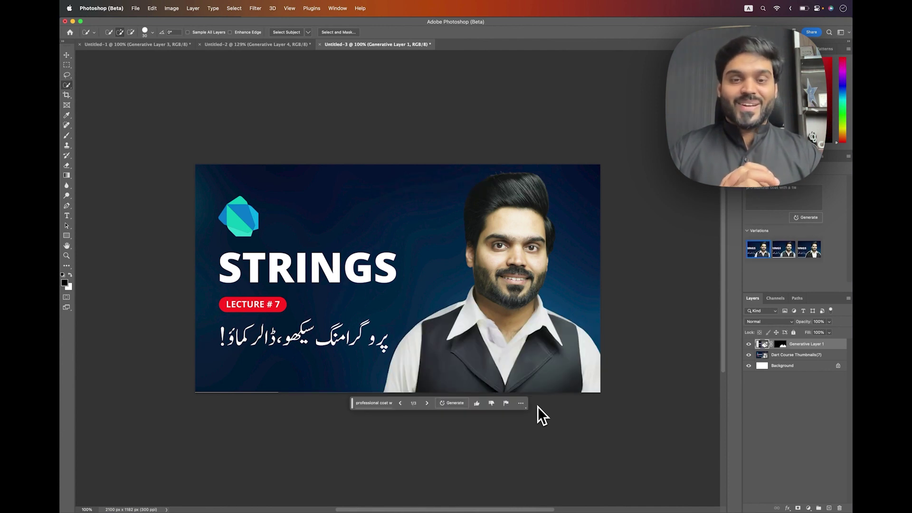
Compare the second and third vest variations, then return to the first
click(427, 403)
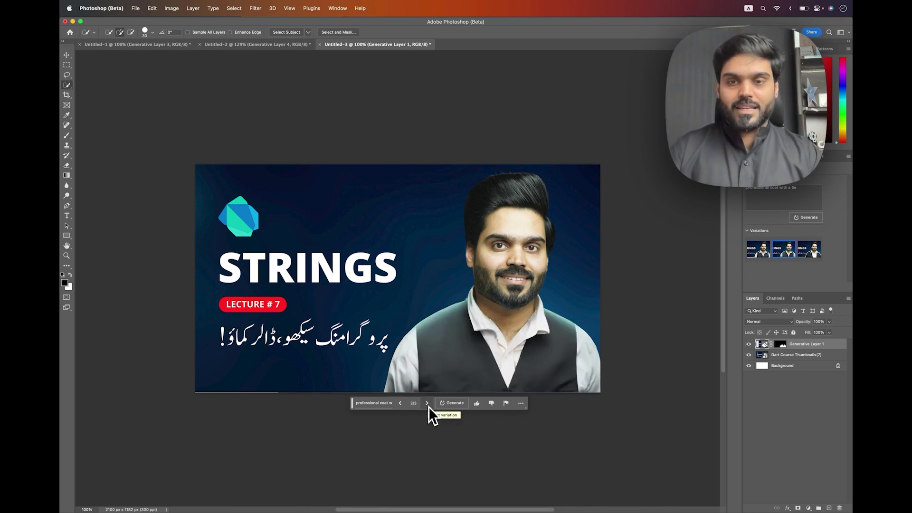
click(428, 407)
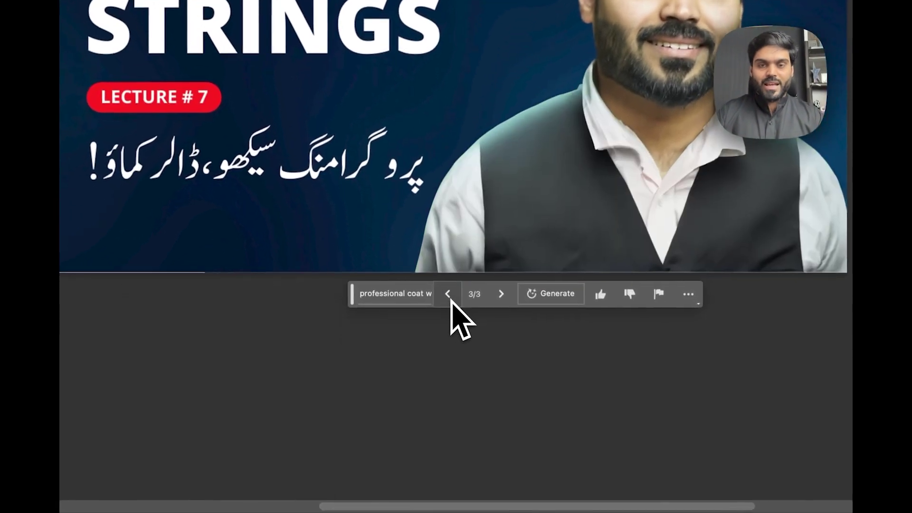
click(448, 294)
click(448, 294)
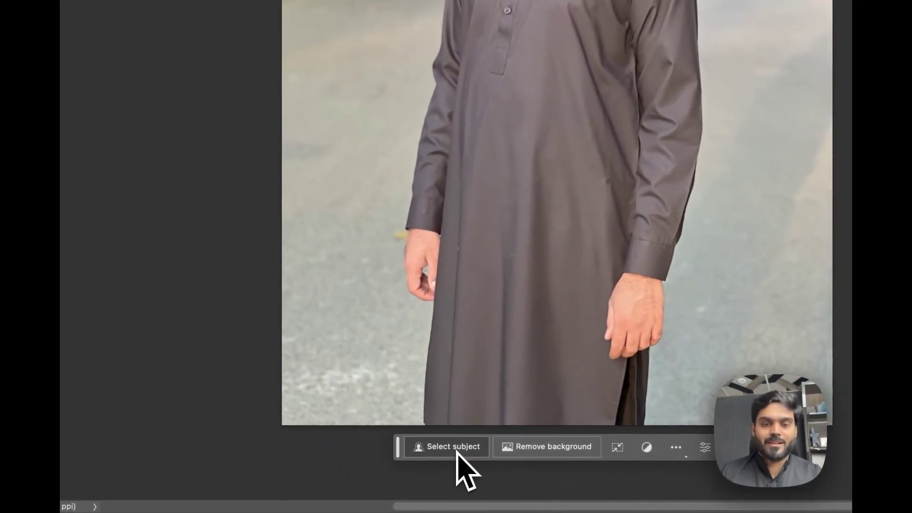
Select the man as subject and Shift-lasso the top of his hair into the selection
click(457, 451)
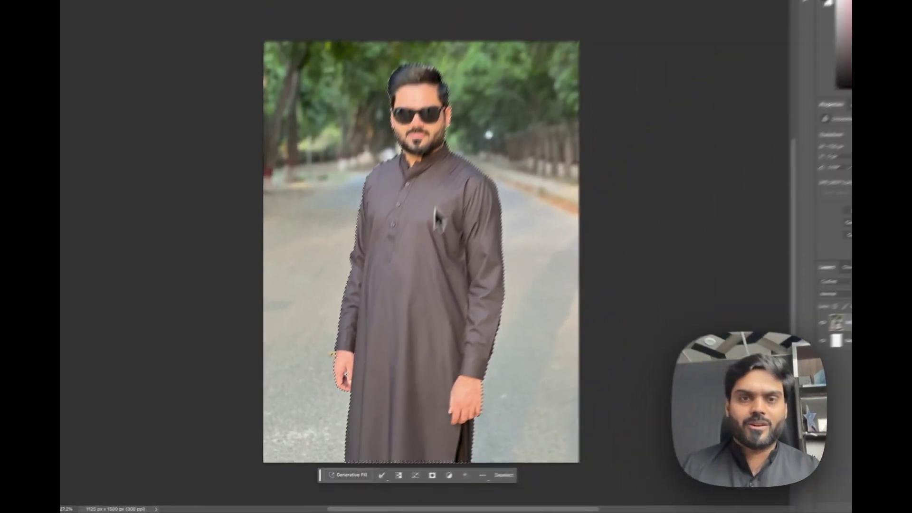
scroll(405, 172, up, 5)
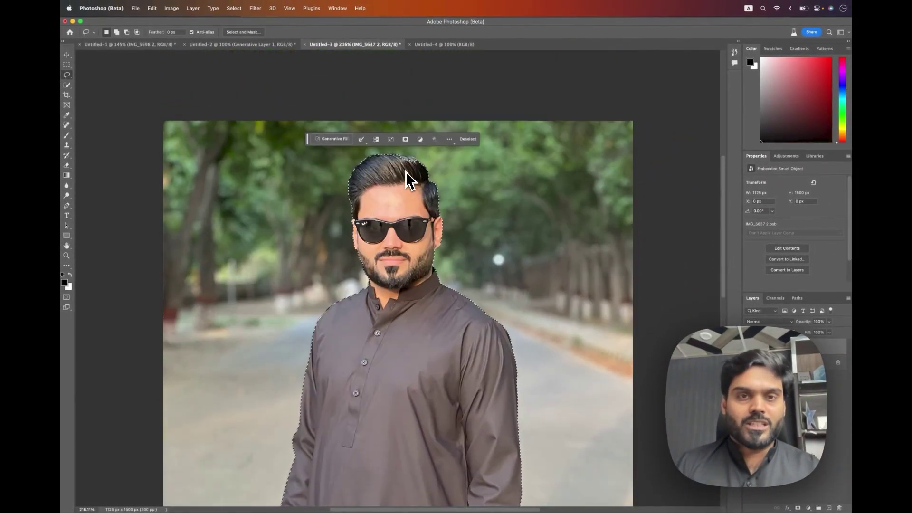
scroll(406, 172, up, 3)
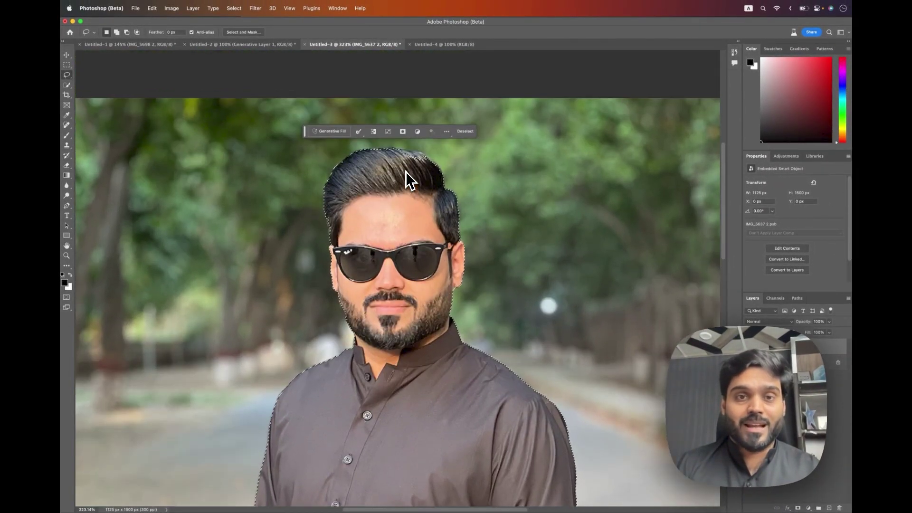
key(shift)
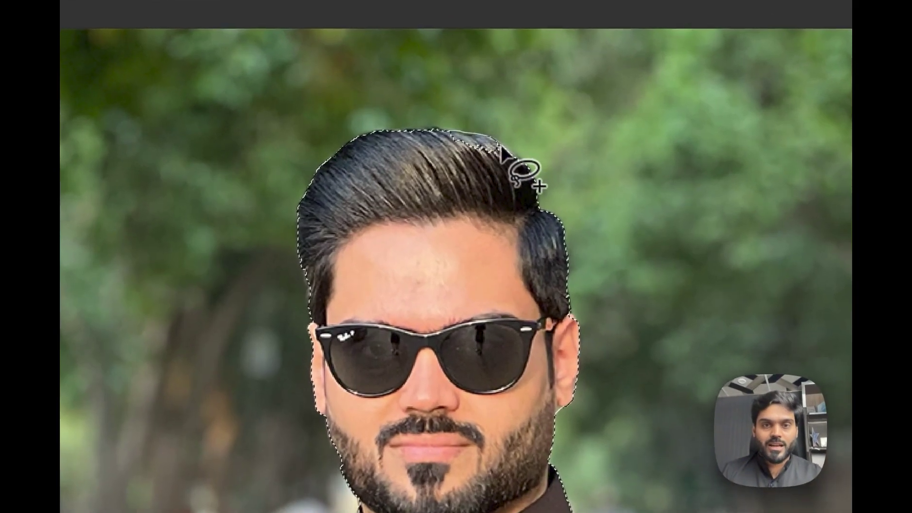
drag(501, 148, 445, 132)
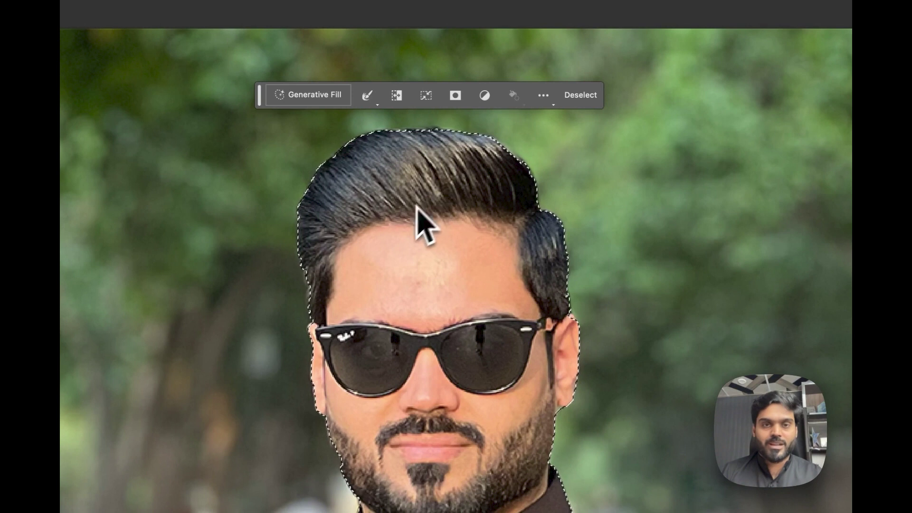
scroll(418, 386, down, 5)
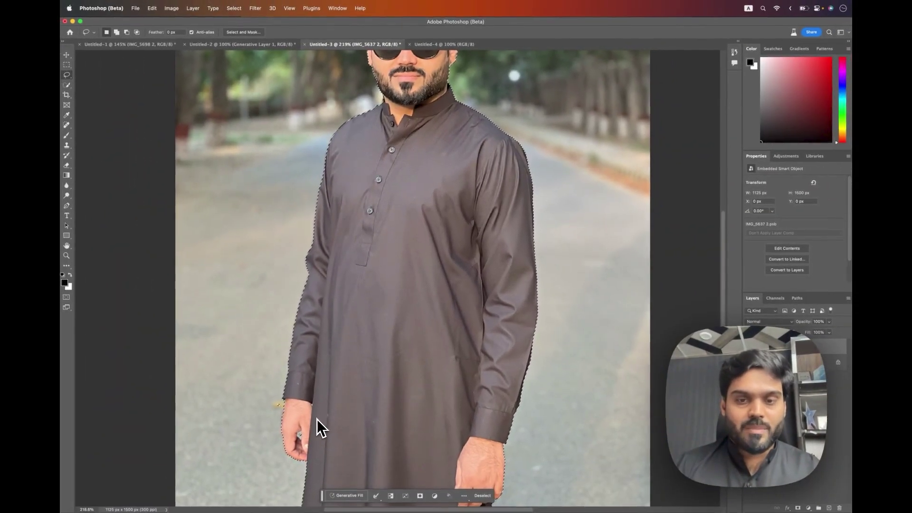
scroll(349, 295, down, 2)
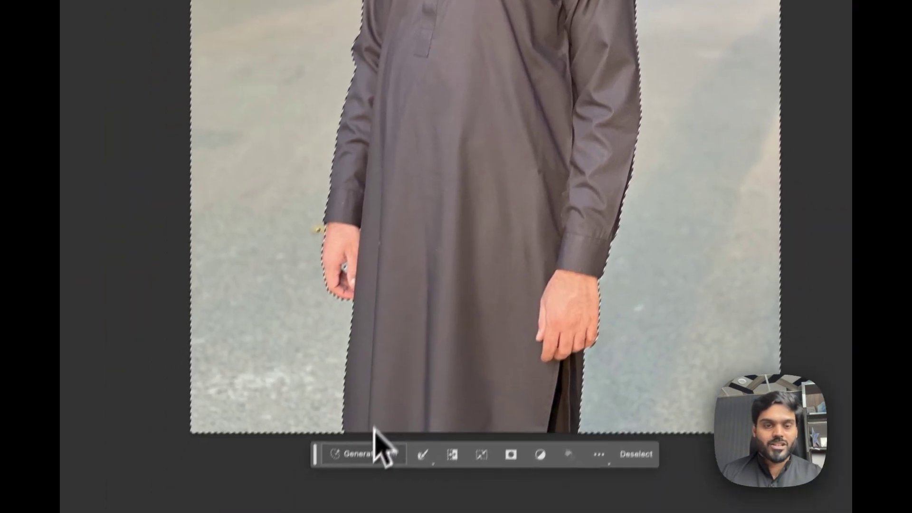
Run Generative Fill with an empty prompt to generate a new background behind the man
click(361, 505)
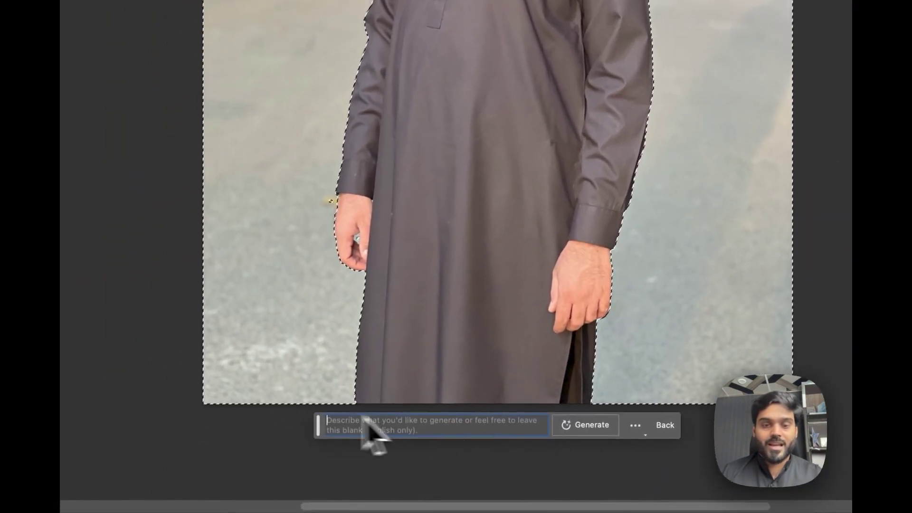
drag(318, 424, 333, 256)
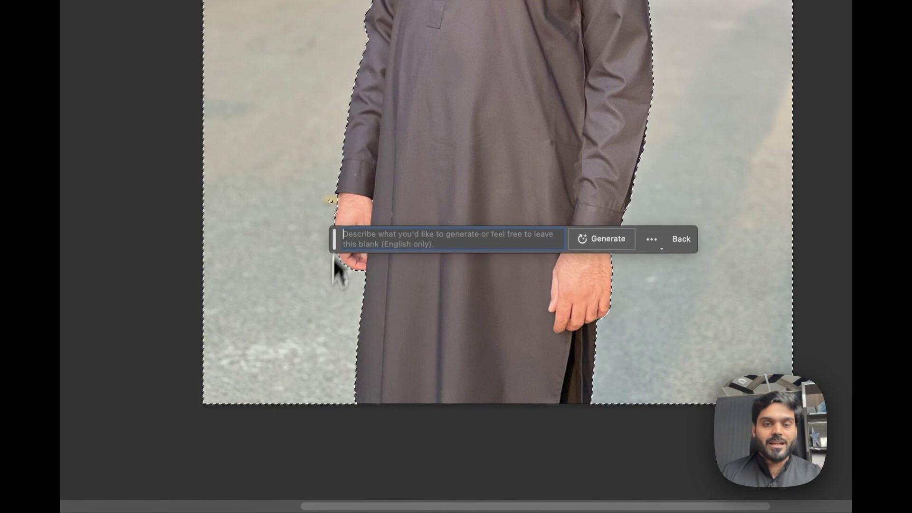
click(597, 241)
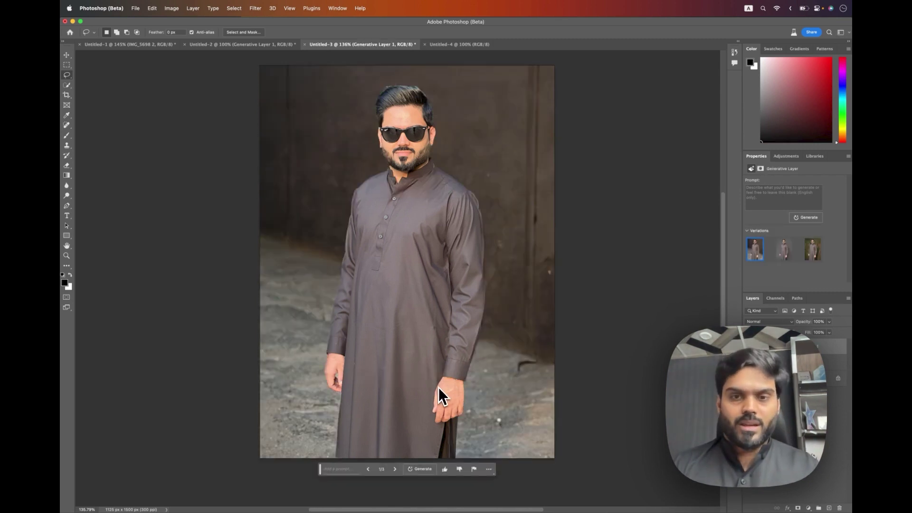
Browse through the second and third generated background variations
click(394, 467)
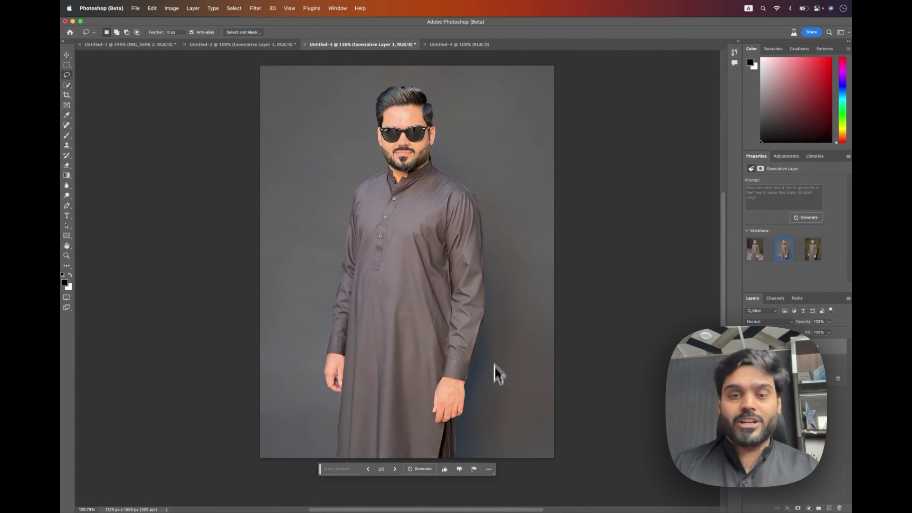
click(394, 469)
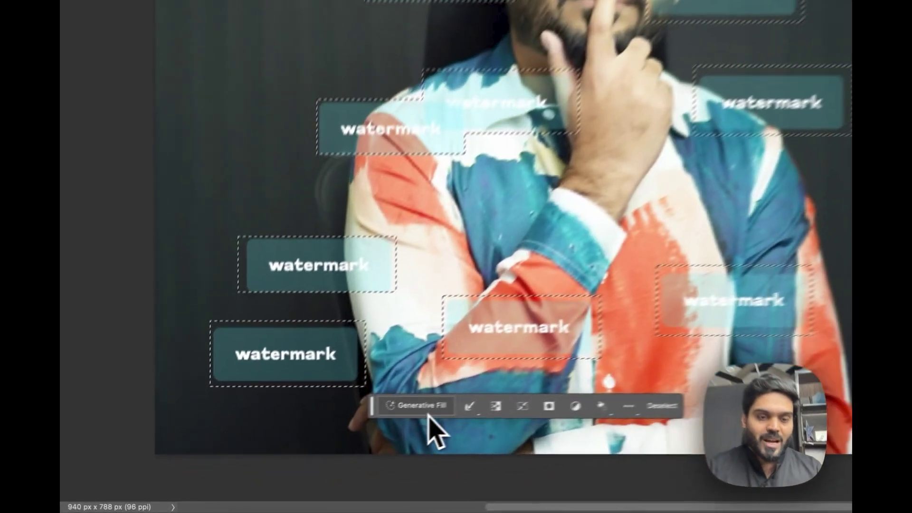
Generative Fill the selected watermark labels with the prompt 'remove watermark'
click(303, 453)
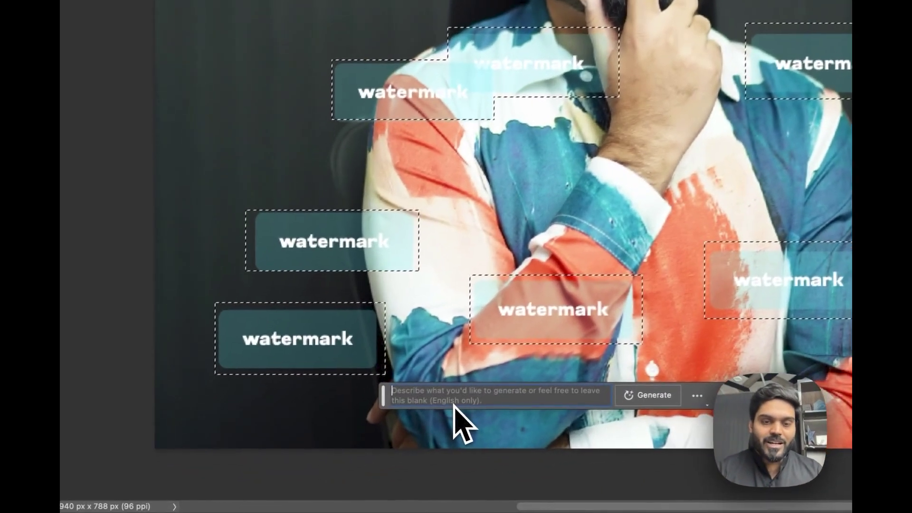
text(remove)
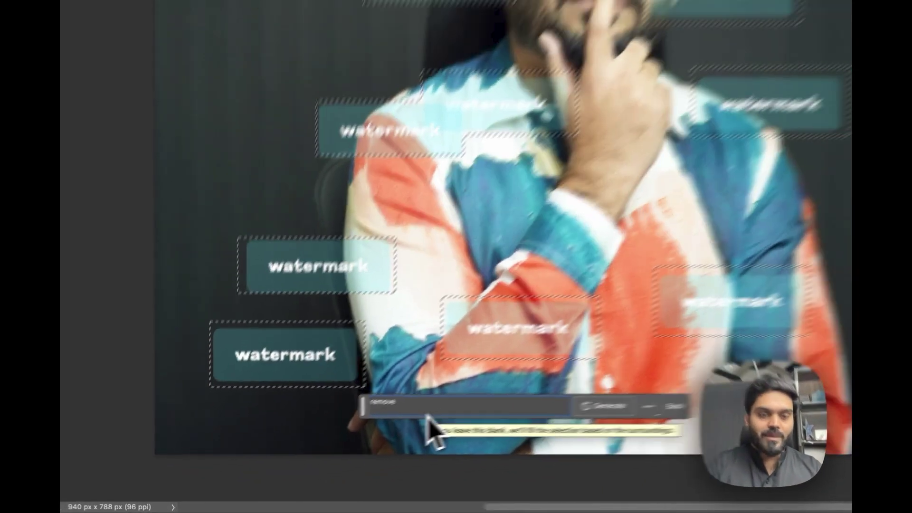
text( watermark)
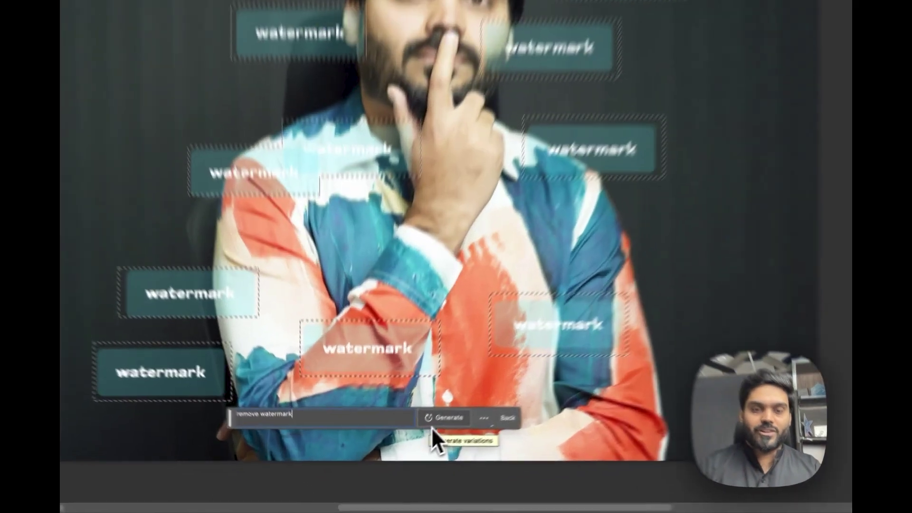
click(405, 453)
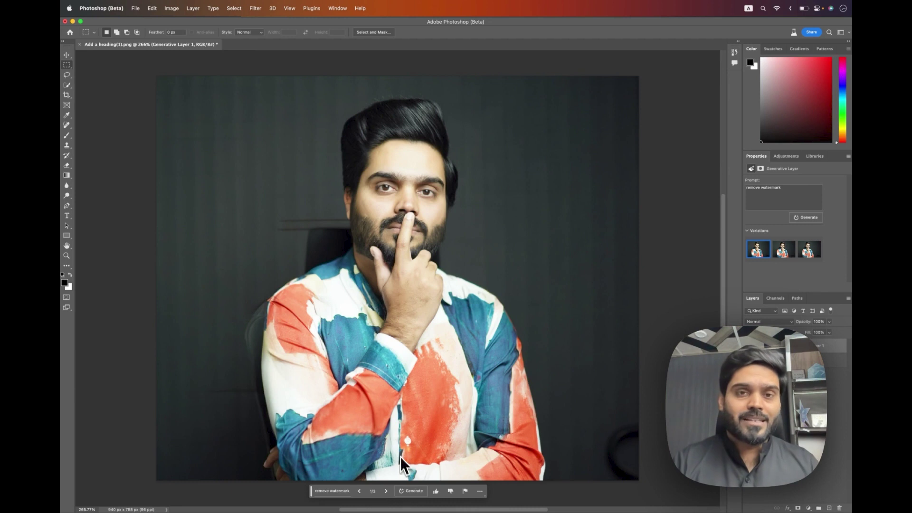
Zoom in and out on the cleaned portrait to inspect the face and shirt
key(ctrl+plus)
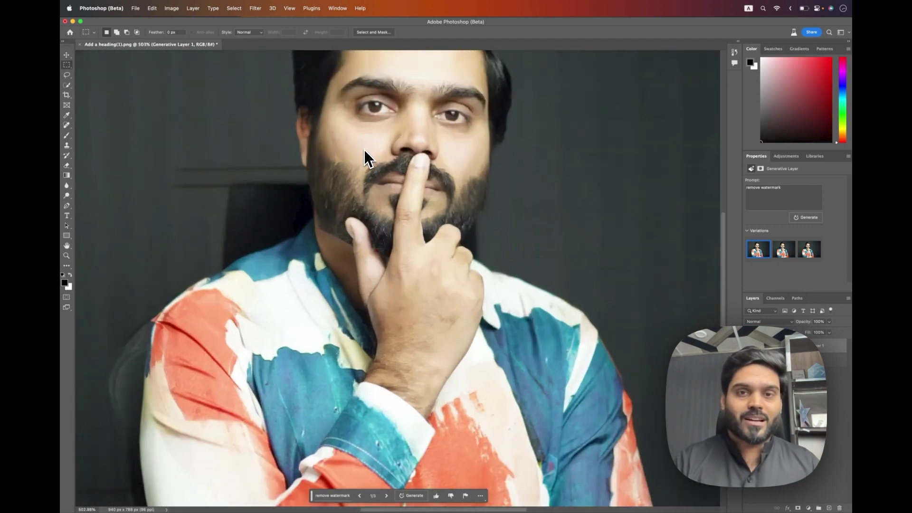
key(ctrl+minus)
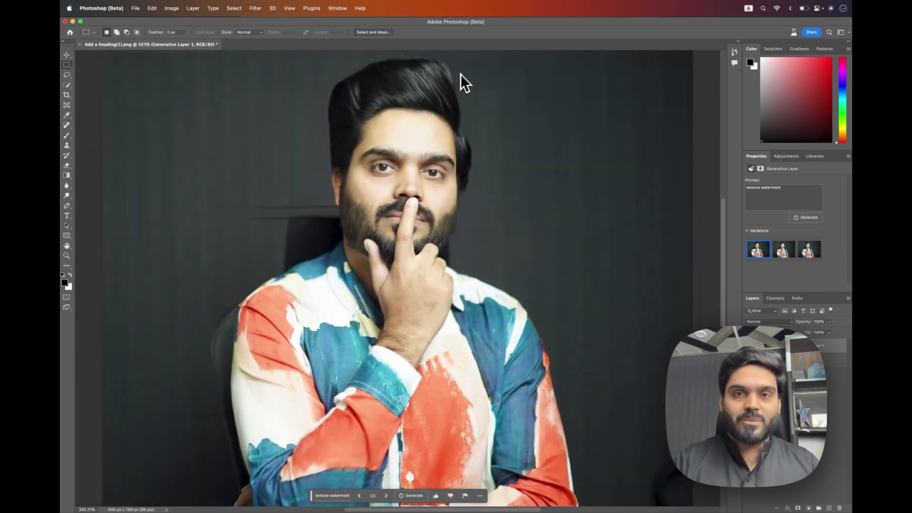
key(ctrl+plus)
key(ctrl+0)
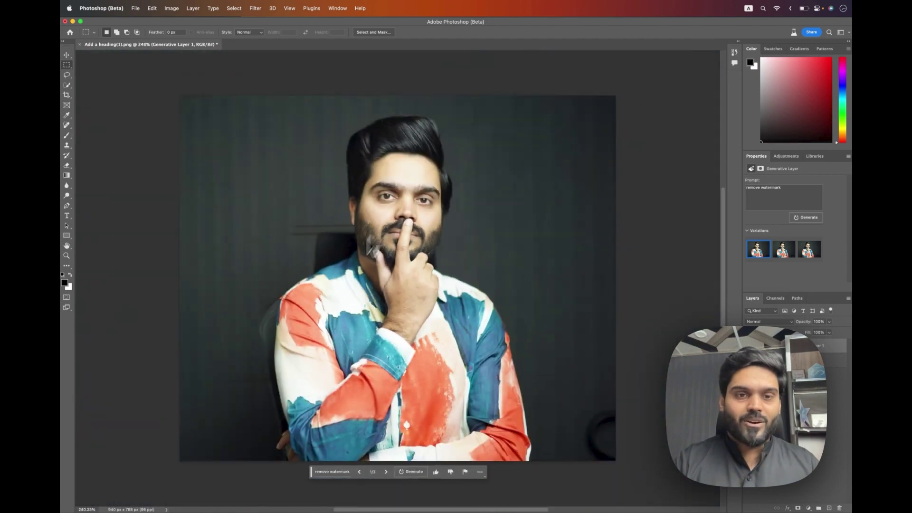
key(ctrl+plus)
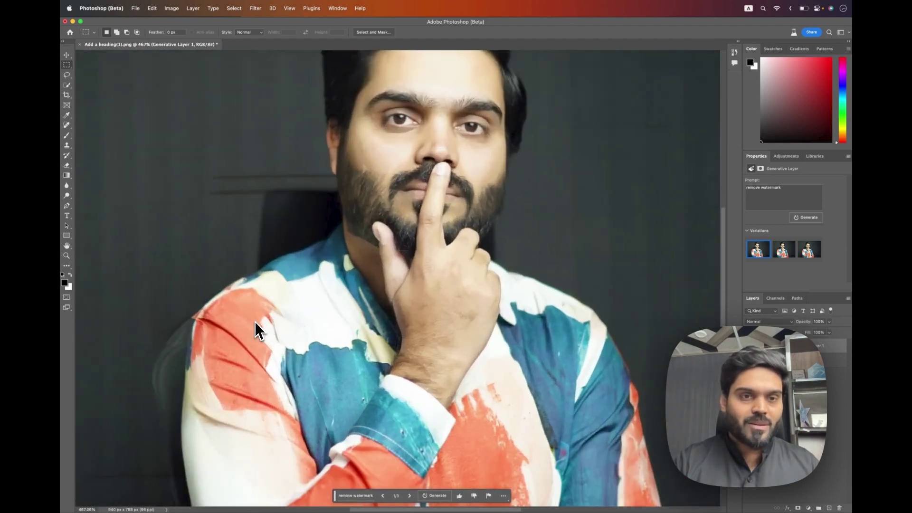
key(ctrl+minus)
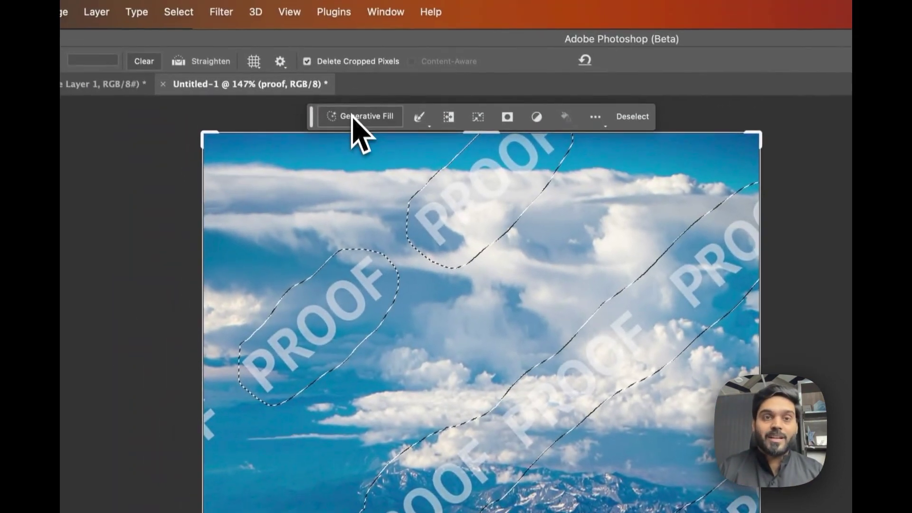
Generative Fill the cloud photo's selected PROOF marks with the prompt 'Remove watermark'
click(352, 117)
text(Re)
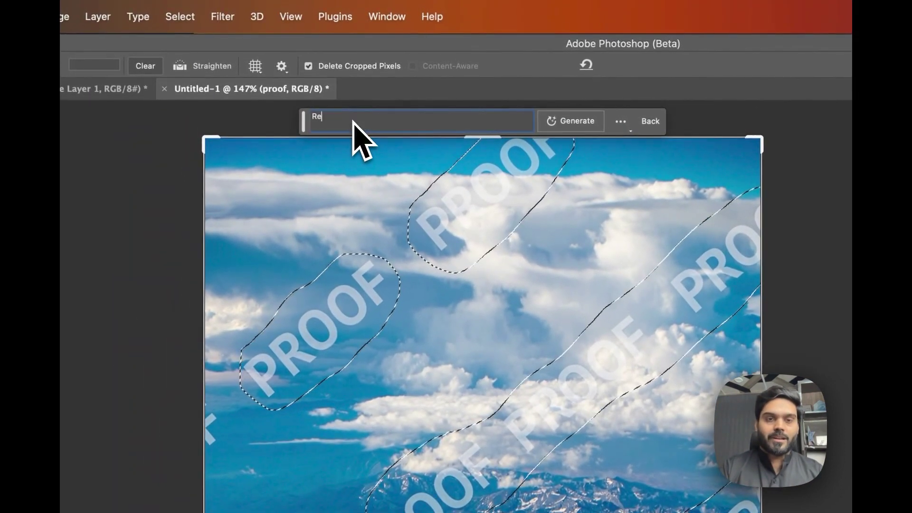
text(move watermark)
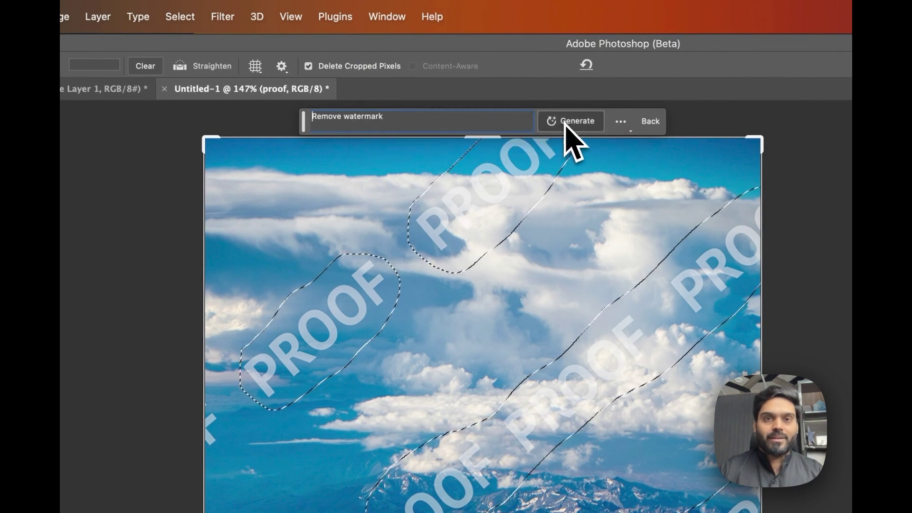
click(568, 121)
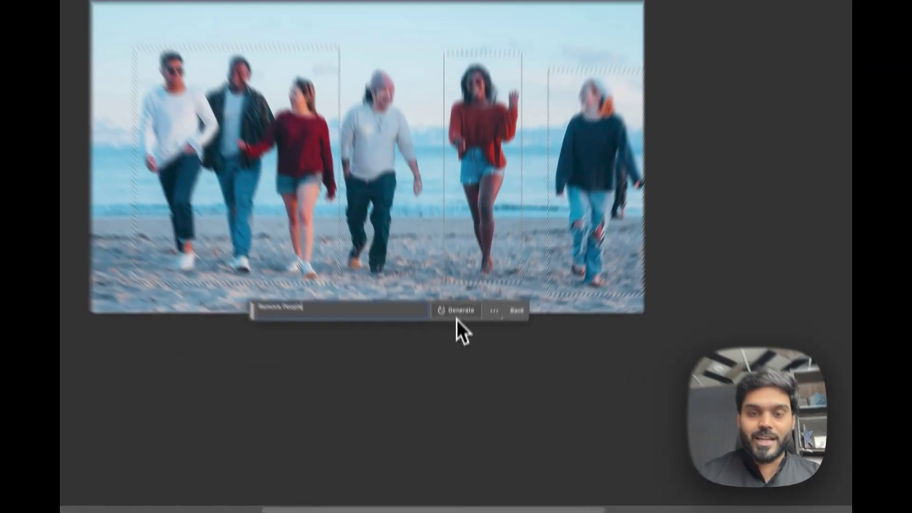
Generate the "Remove People" fill, leaving only the man in the beanie on the beach
click(456, 379)
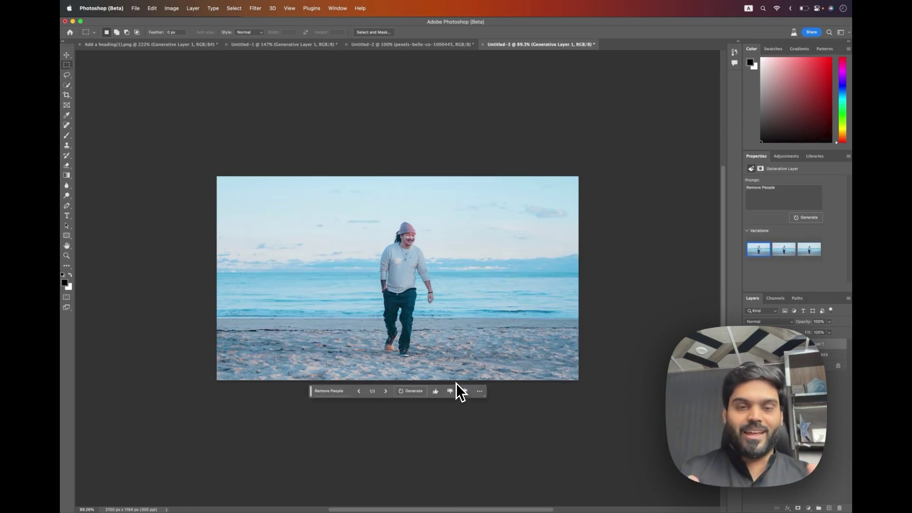
Compare all three "Remove People" variations and settle on variation 2 of 3
click(386, 392)
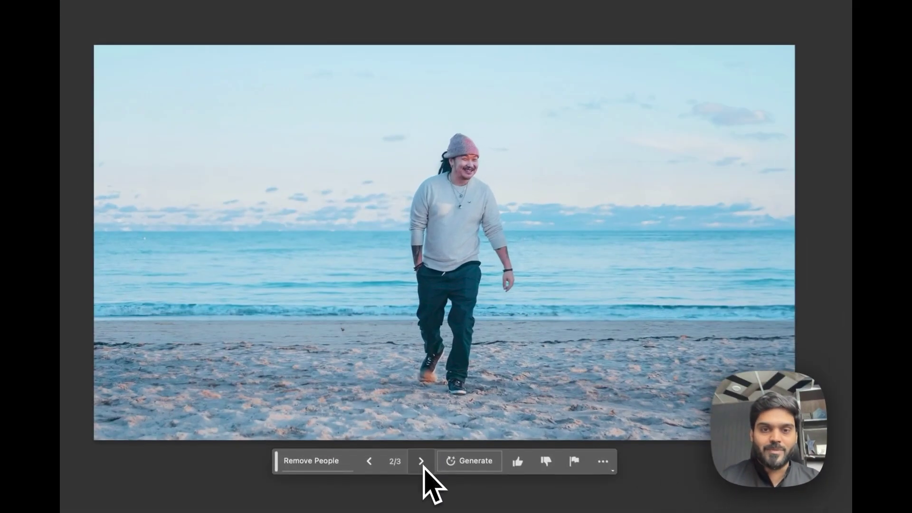
click(386, 393)
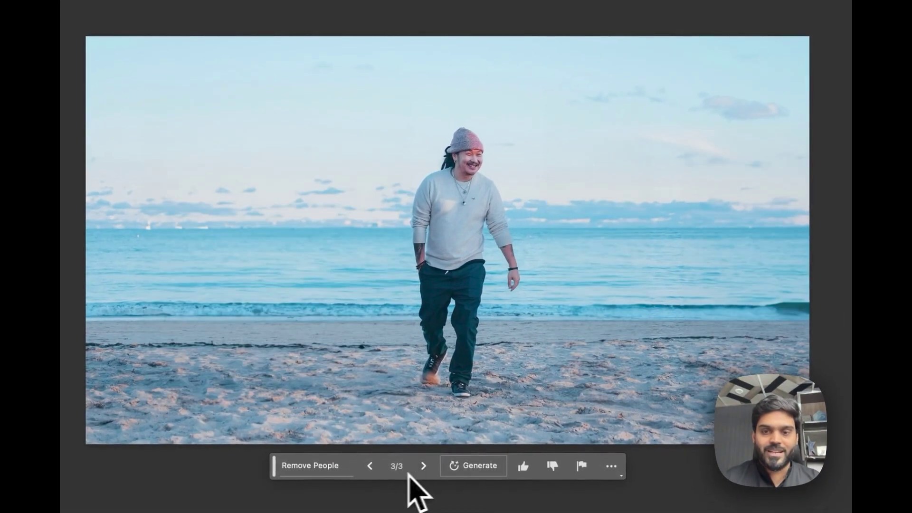
click(375, 471)
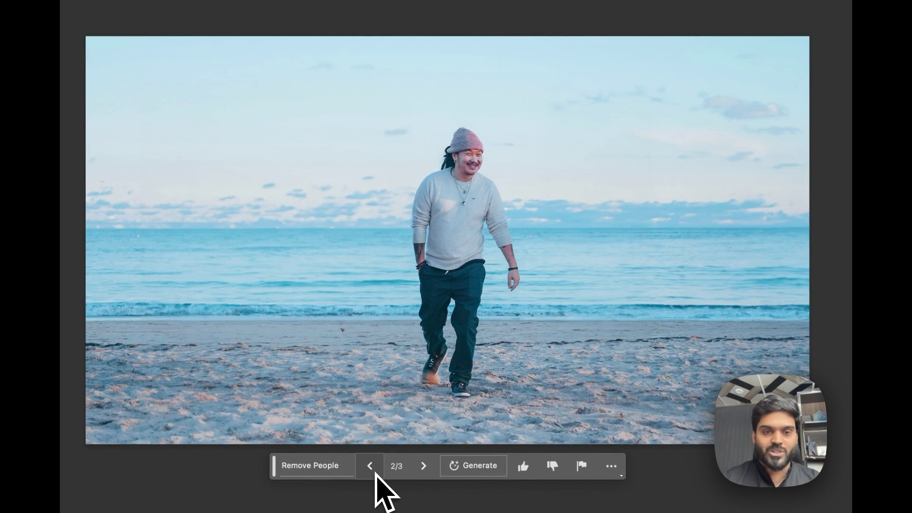